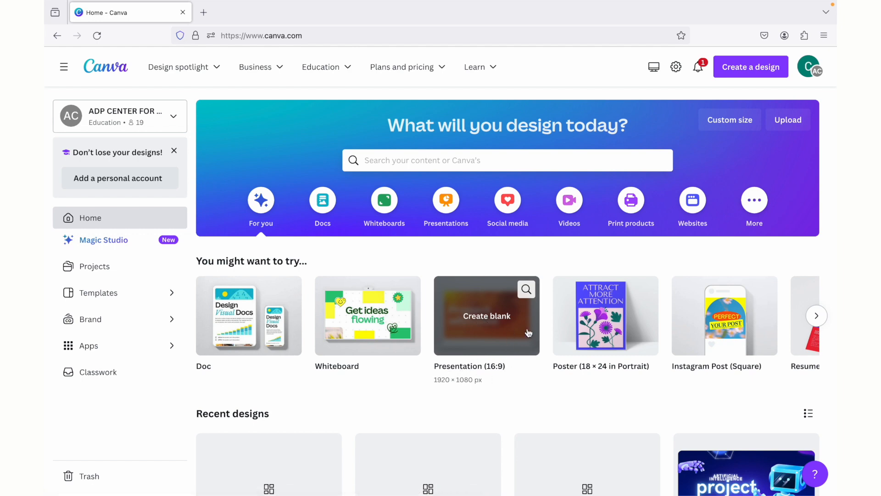
- Create a blank 16:9 presentation and open the Background Eraser app for it
left_click(528, 333)
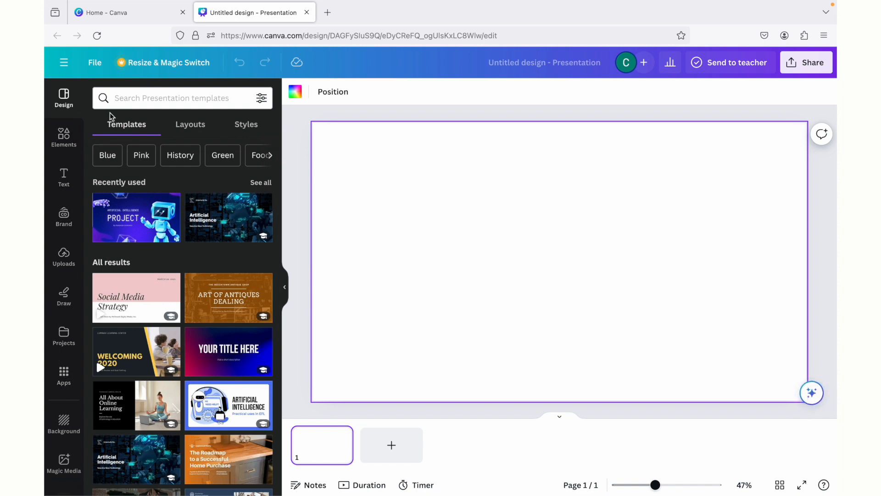
left_click(64, 376)
scroll(212, 322, "down", 5)
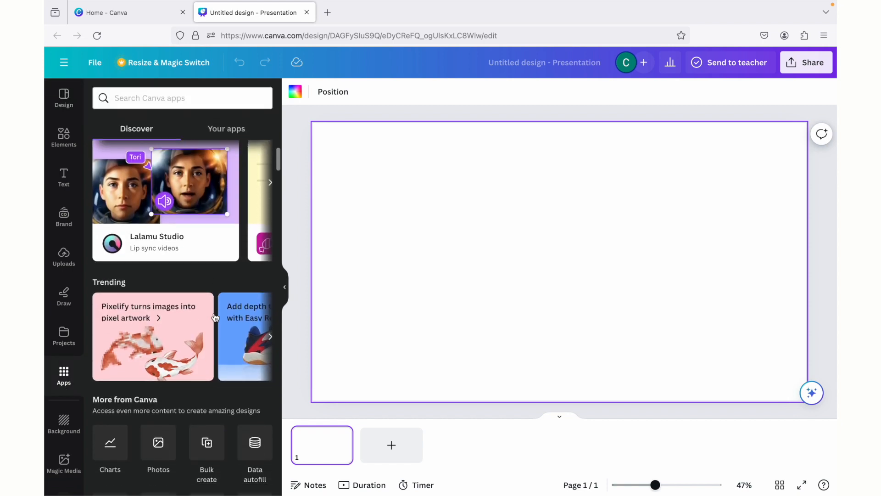
scroll(214, 313, "down", 2)
scroll(211, 296, "up", 1)
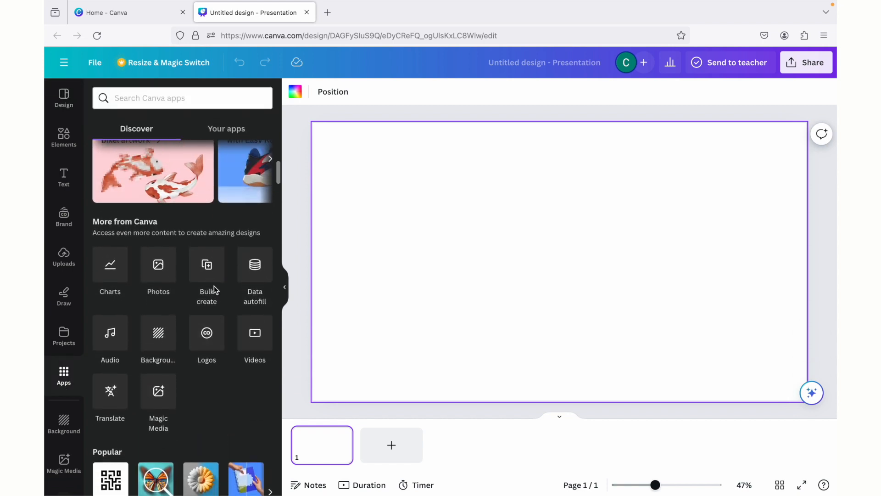
left_click(184, 99)
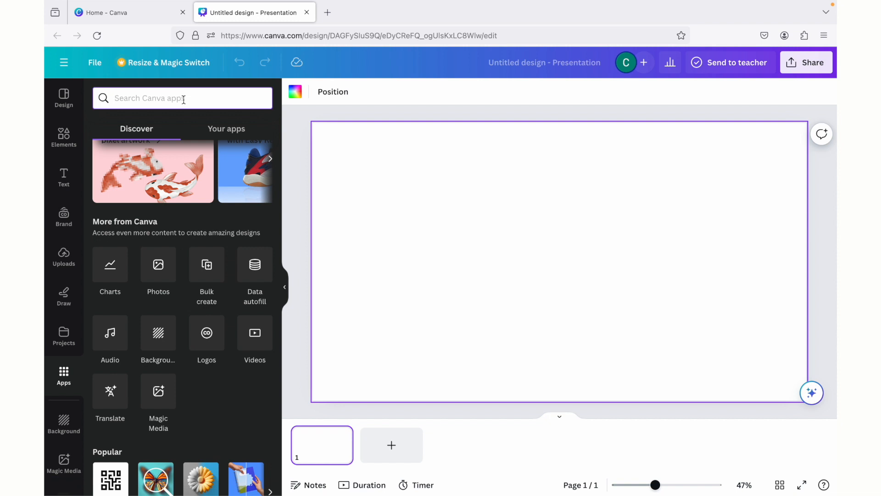
type("background er")
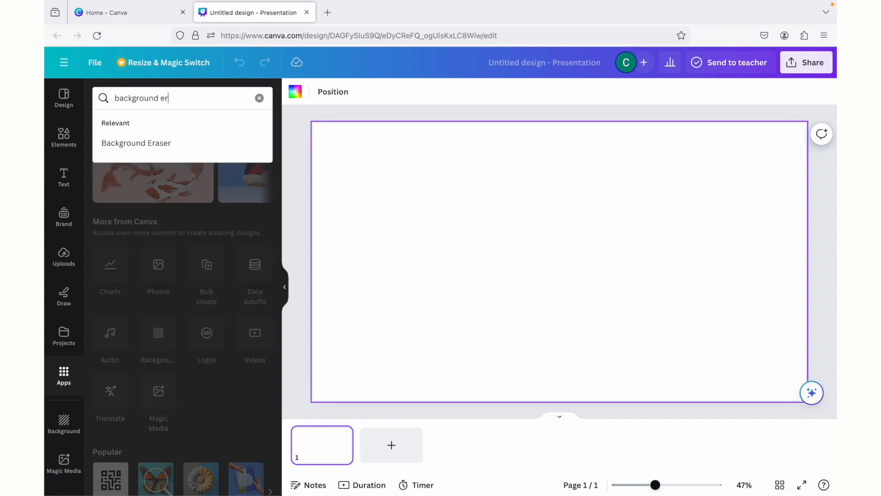
left_click(191, 141)
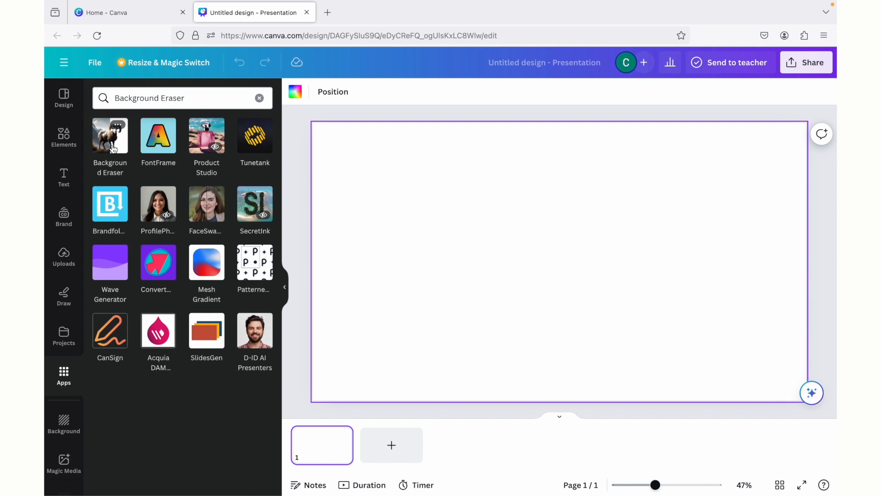
left_click(112, 146)
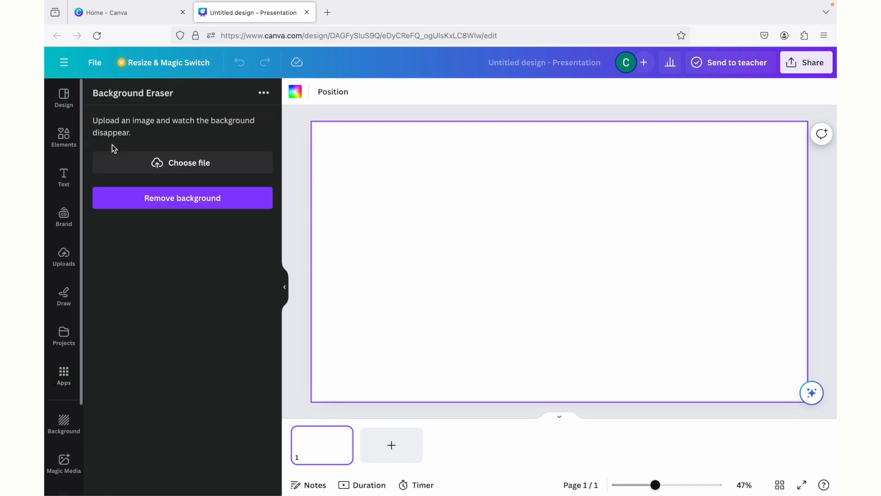
- Load DSC02058.jpg from Downloads into Background Eraser and remove the photo's background
left_click(179, 161)
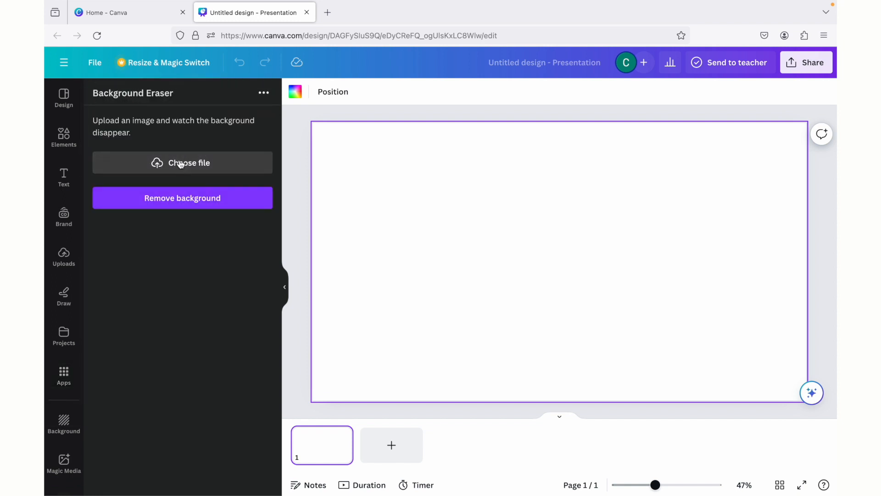
scroll(381, 140, "down", 15)
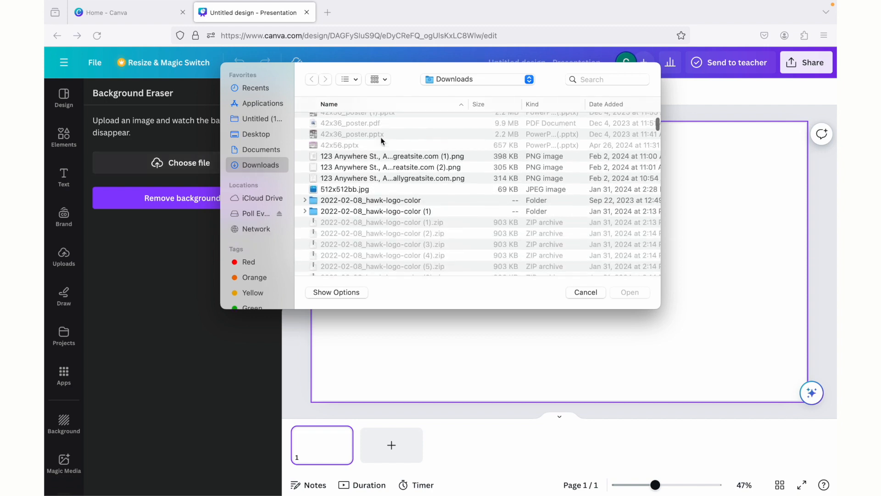
scroll(381, 140, "down", 15)
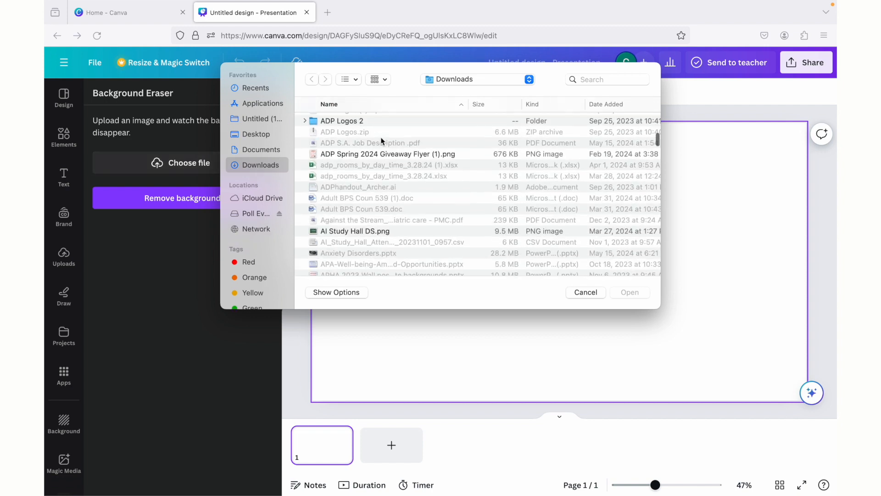
scroll(381, 140, "down", 15)
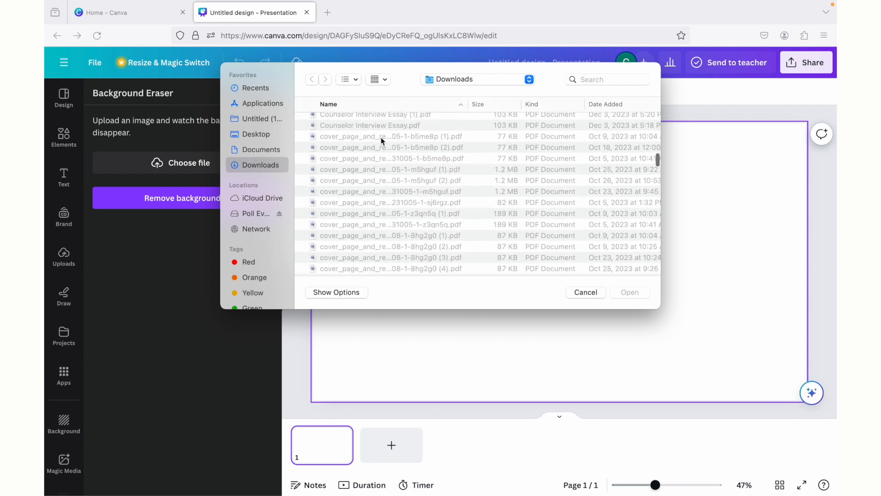
scroll(381, 141, "down", 3)
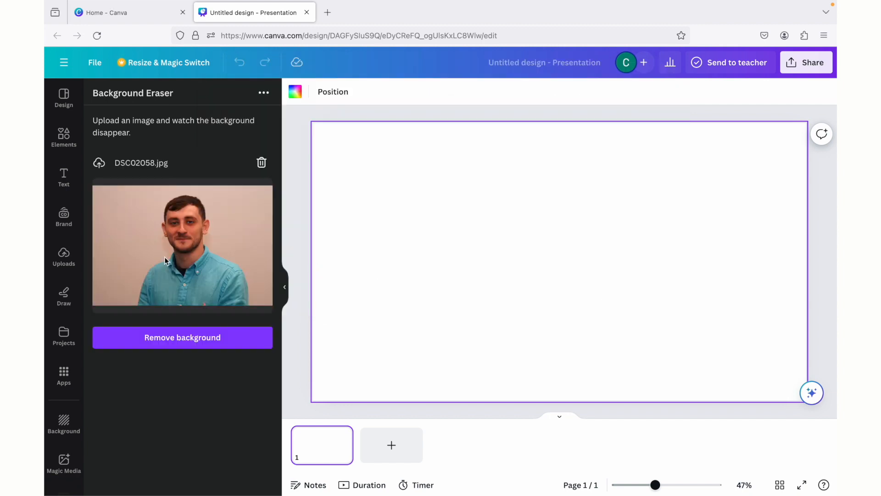
left_click(180, 339)
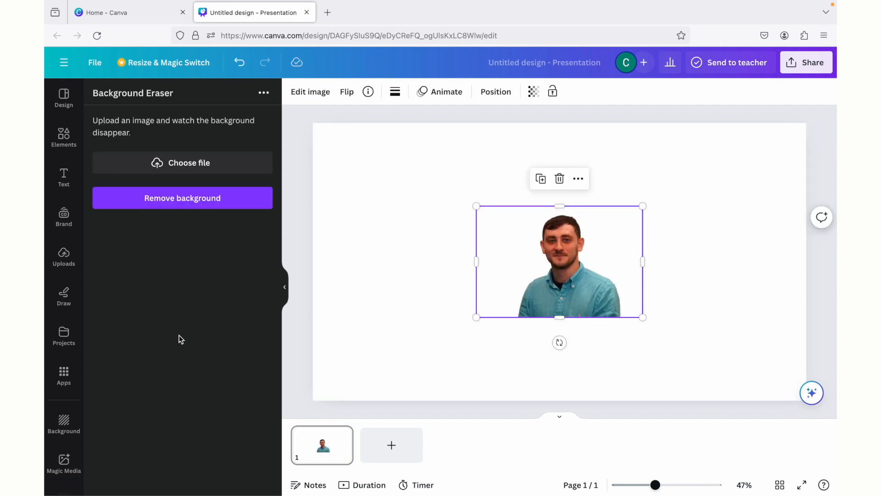
- Move the cut-out portrait to the left half of the slide, around mid-height, and deselect it
left_click_drag(559, 274, 457, 221)
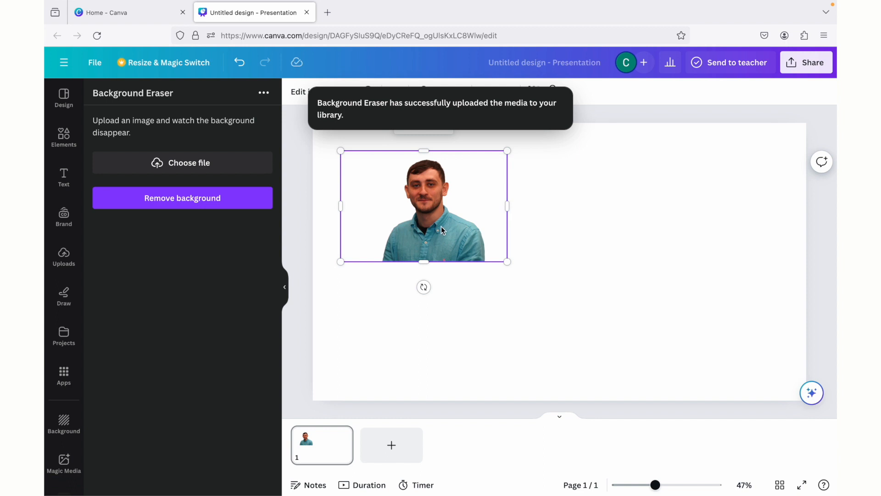
left_click_drag(433, 212, 452, 245)
left_click(345, 295)
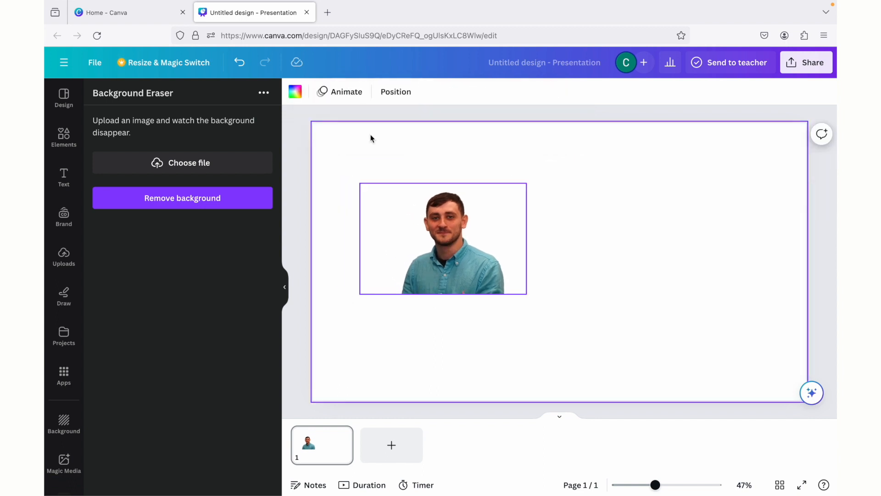
- Fill the slide background with the dark brown photo color and move the portrait to the slide's left edge
left_click(295, 92)
left_click(230, 273)
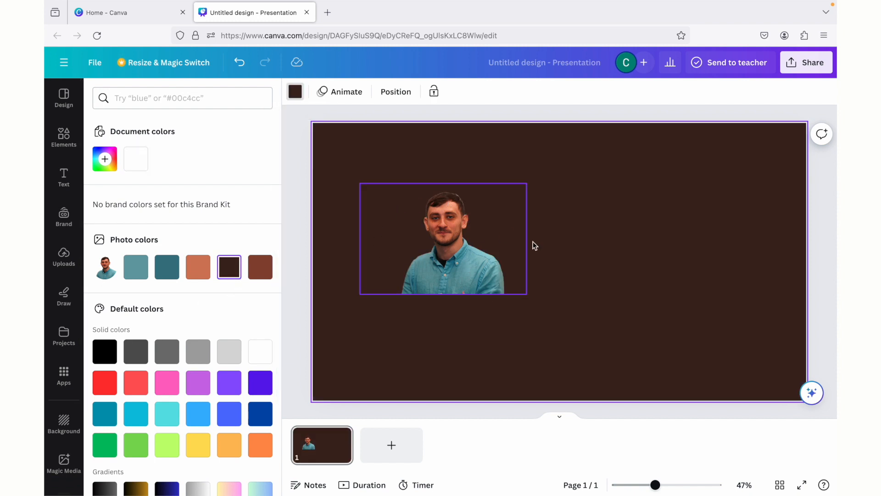
left_click(519, 243)
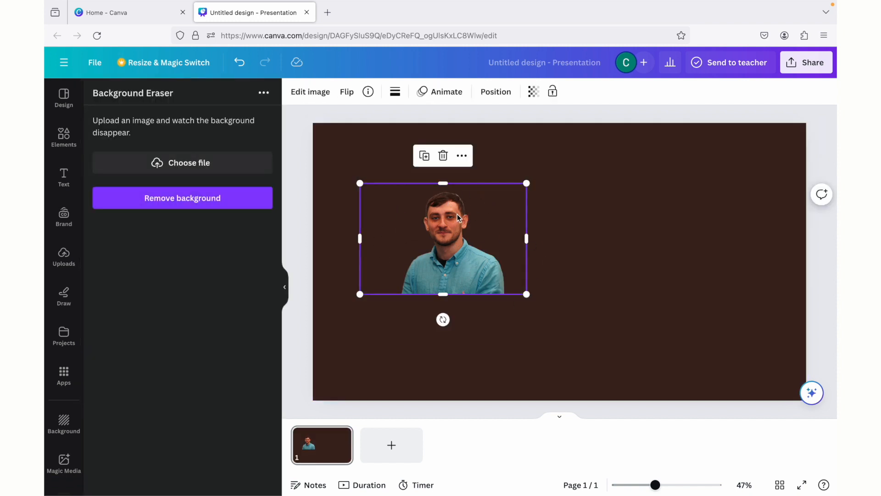
left_click_drag(457, 213, 405, 289)
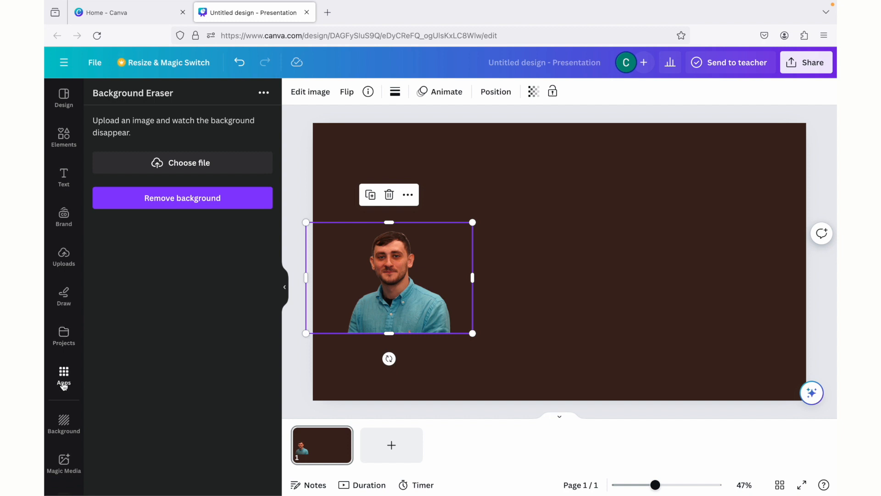
- Add a circle frame, place the cut-out portrait inside it, and move the framed portrait to the slide's left half
left_click(66, 137)
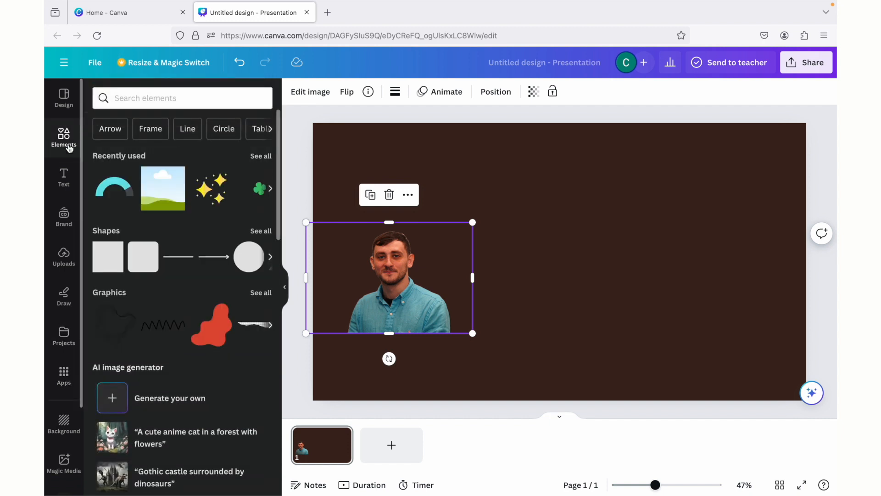
scroll(182, 286, "down", 8)
scroll(179, 287, "down", 5)
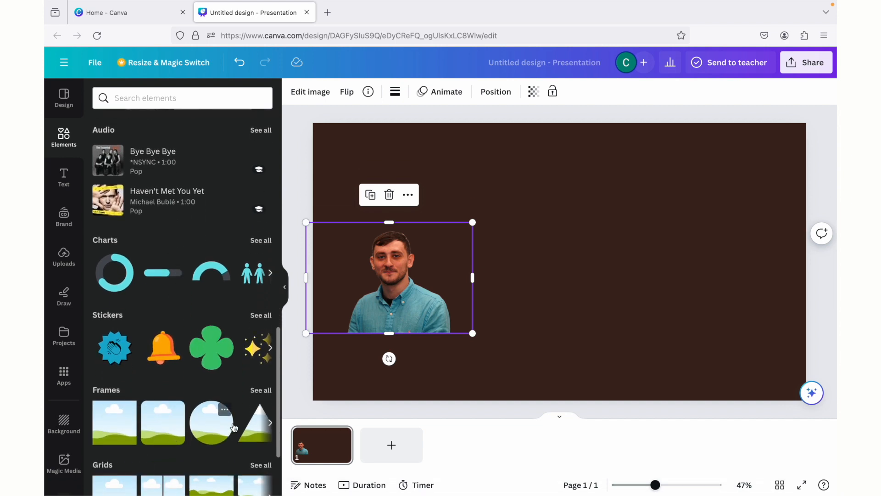
left_click(211, 434)
left_click_drag(405, 289, 525, 255)
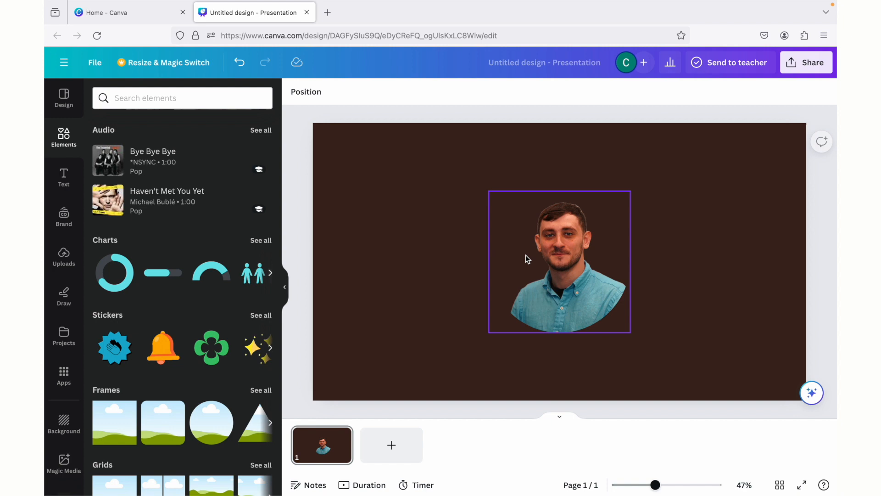
left_click(565, 301)
left_click_drag(566, 301, 438, 312)
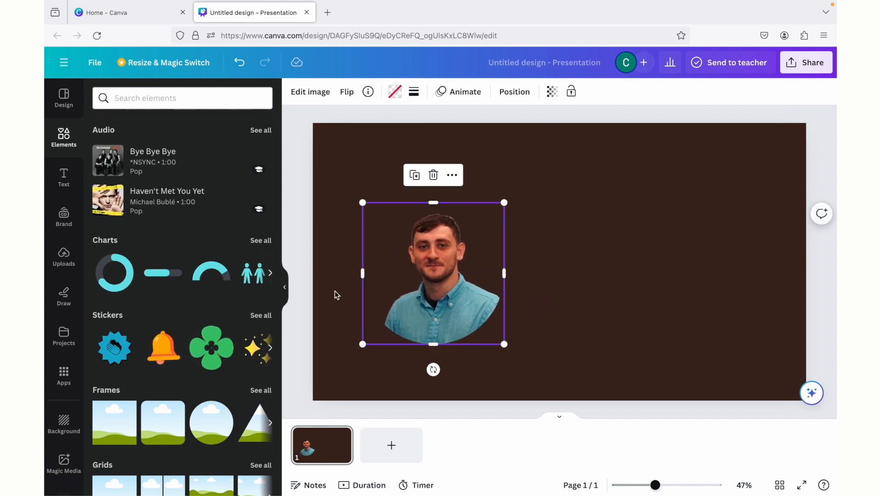
double_click(425, 284)
key("Escape")
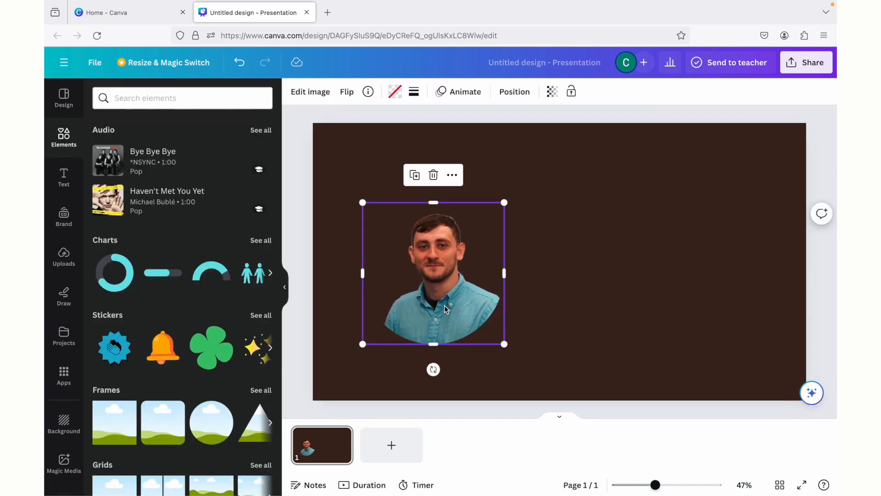
double_click(444, 301)
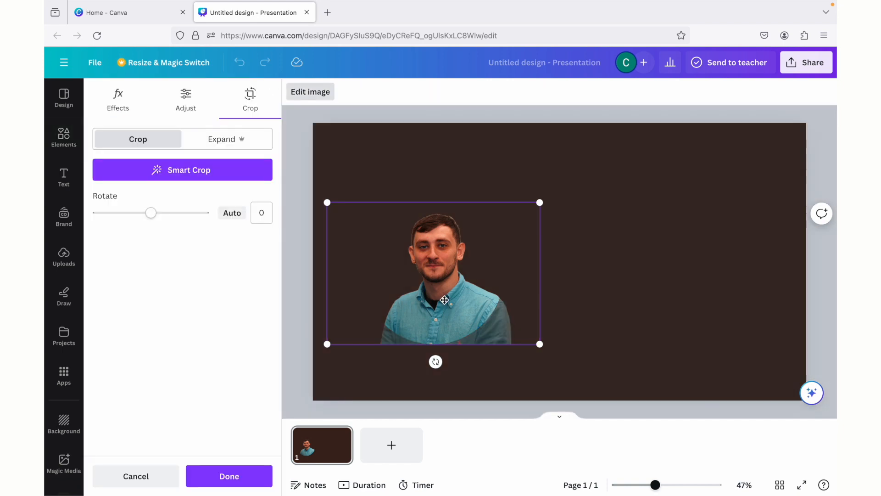
left_click(464, 372)
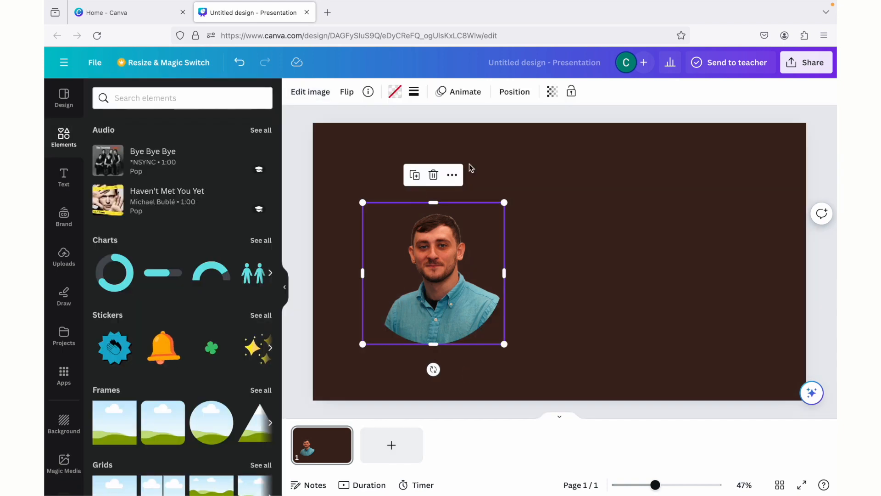
left_click(452, 175)
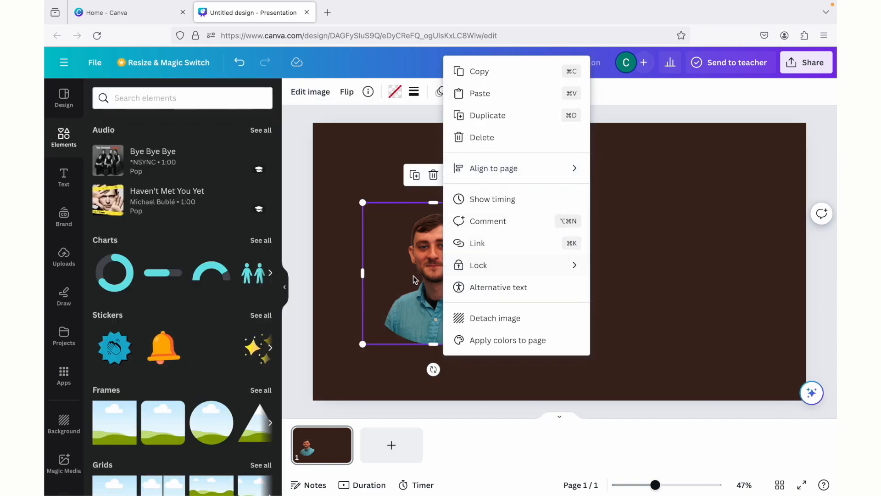
left_click(413, 279)
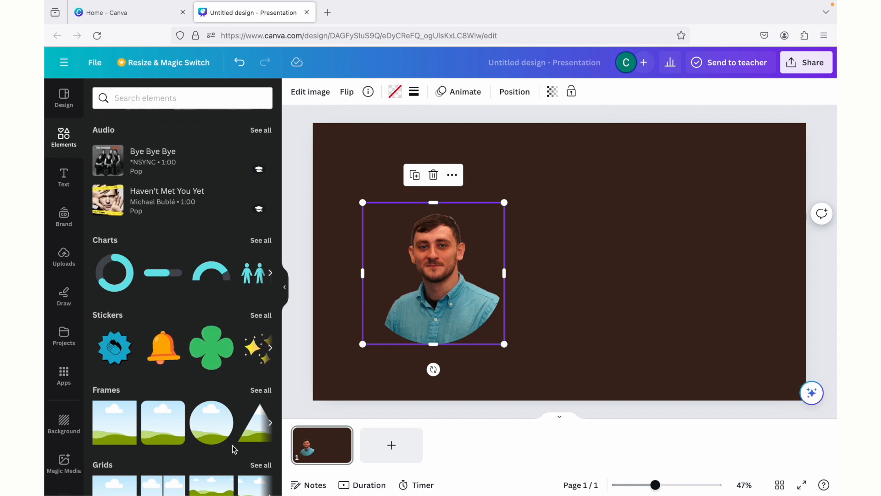
- Browse all the frames and add the third Blob frame to the slide
scroll(234, 449, "down", 2)
left_click(259, 294)
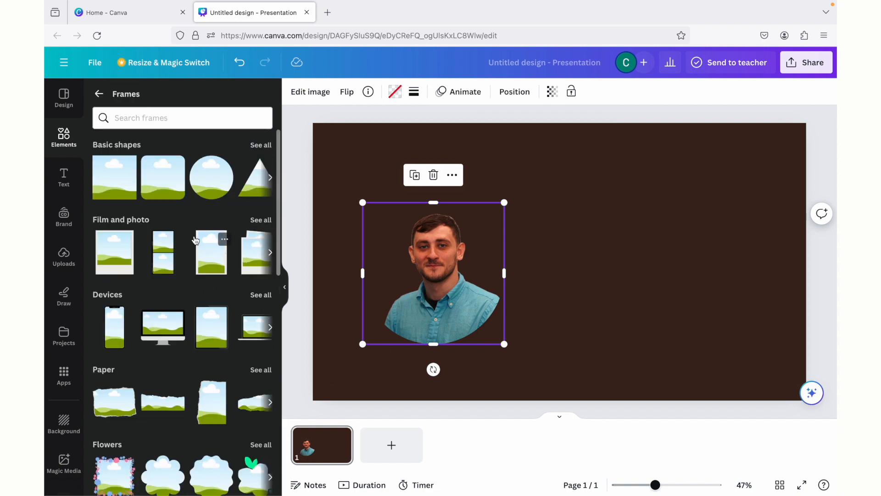
scroll(168, 340, "down", 2)
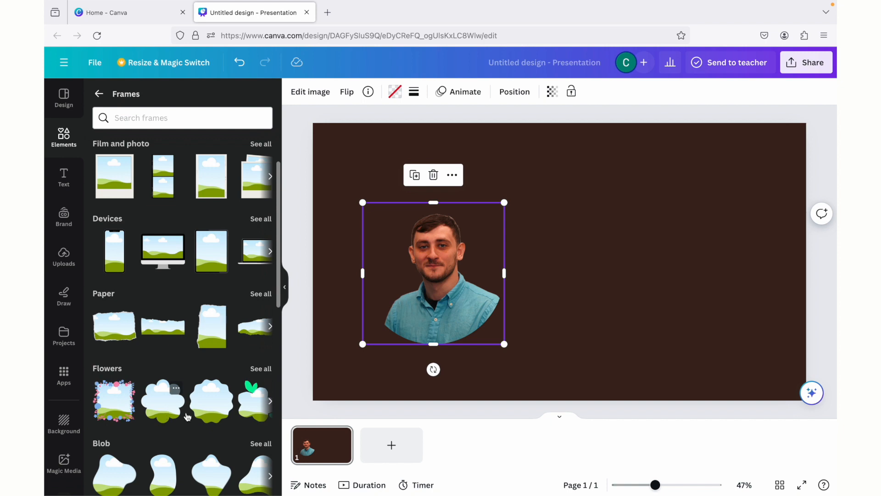
scroll(191, 270, "down", 2)
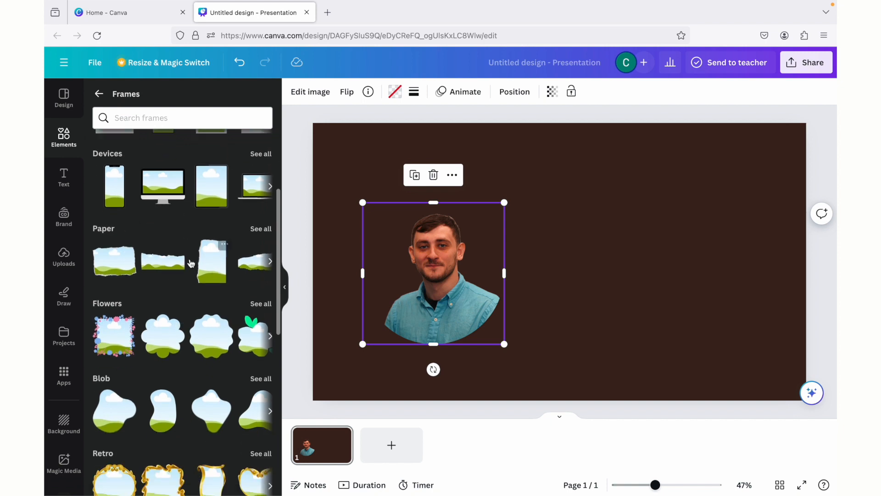
left_click(215, 426)
double_click(445, 301)
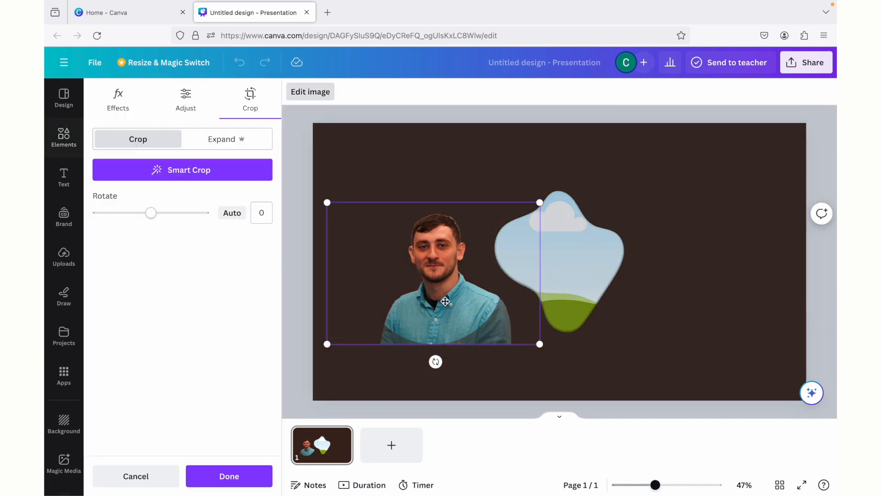
left_click(136, 486)
double_click(421, 284)
key("Escape")
- Delete only the portrait image from the circle frame, keeping the frame on the slide
left_click(433, 174)
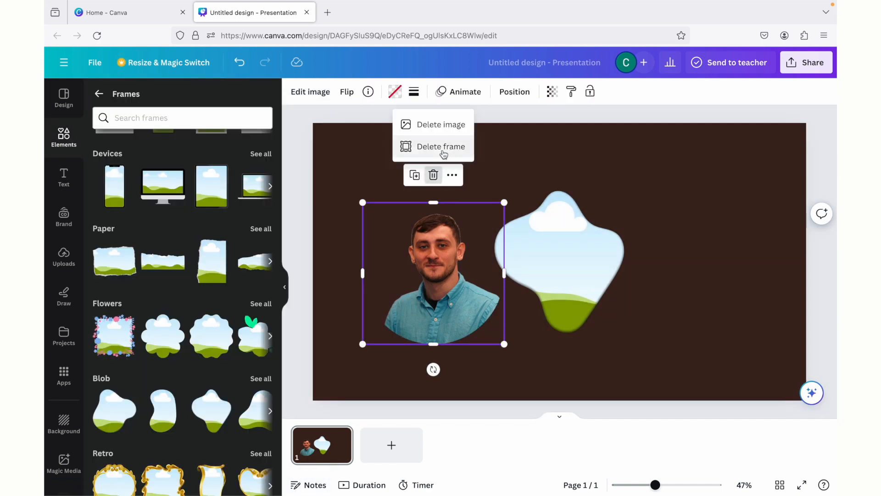
left_click(445, 128)
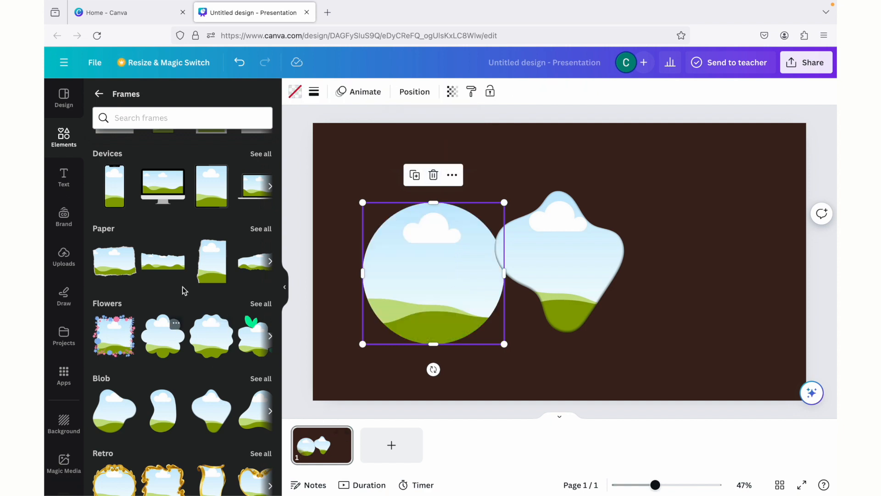
- Place an uploaded editor screenshot inside the blob frame and shift the image to the right within it
left_click(63, 269)
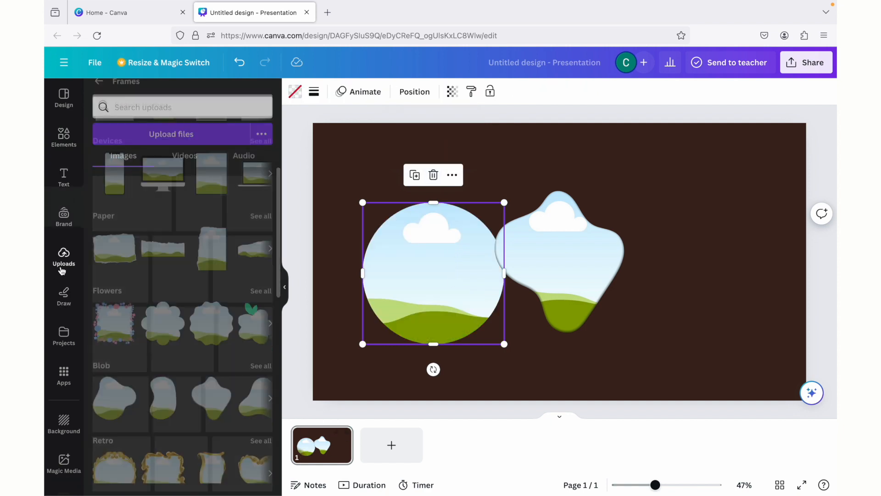
left_click_drag(227, 332, 508, 260)
double_click(557, 253)
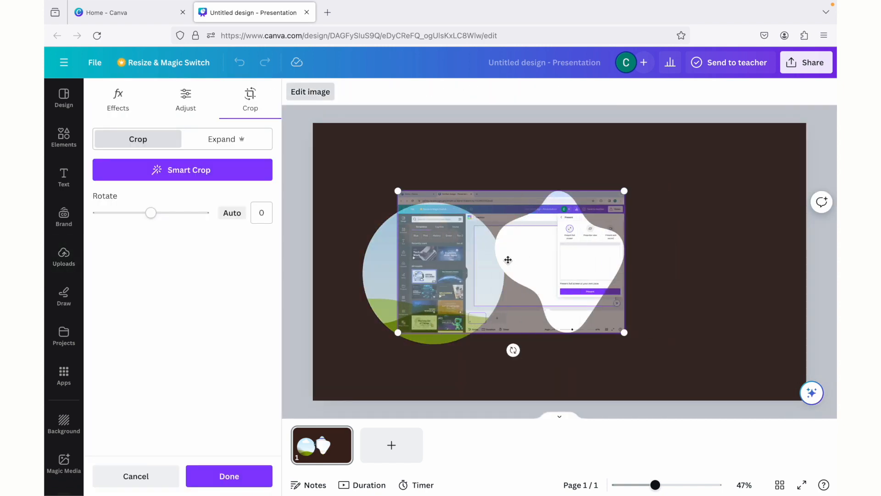
left_click(733, 274)
double_click(561, 274)
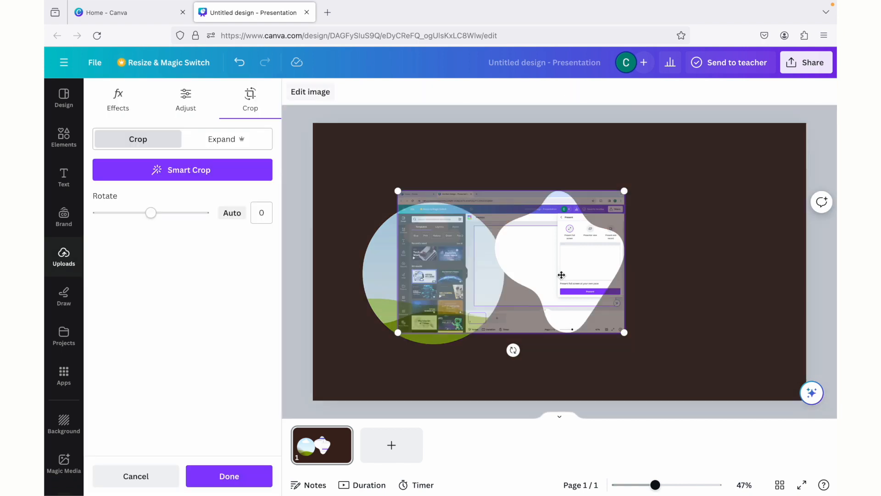
left_click_drag(561, 274, 645, 274)
left_click(720, 254)
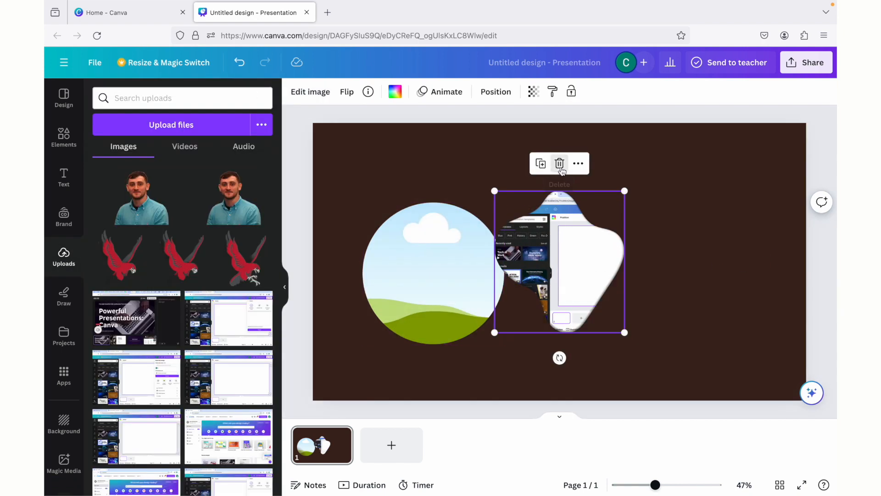
- Delete the blob and circle frames from the slide and set the slide background to white
left_click(560, 164)
left_click(564, 134)
left_click(395, 299)
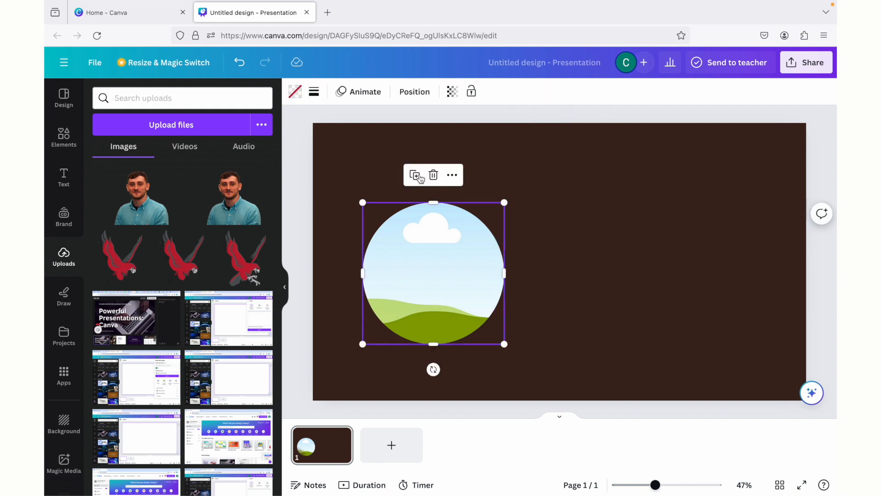
left_click(433, 175)
left_click(432, 177)
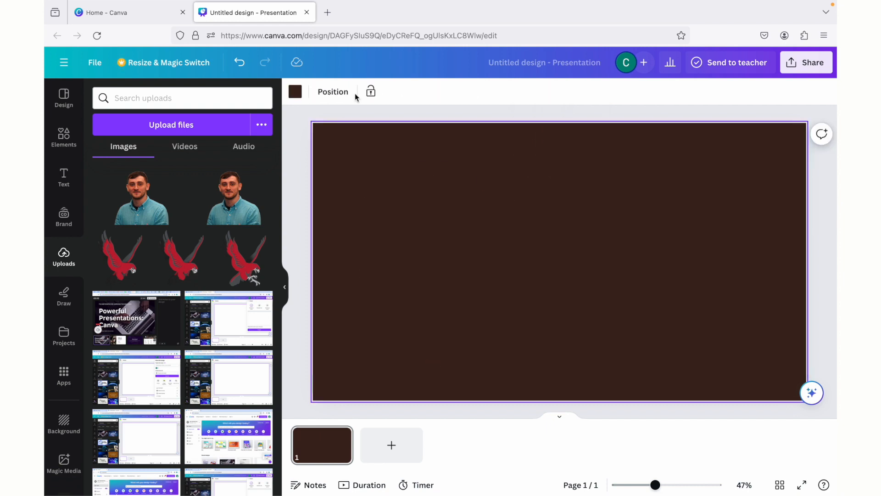
left_click(295, 91)
left_click(267, 282)
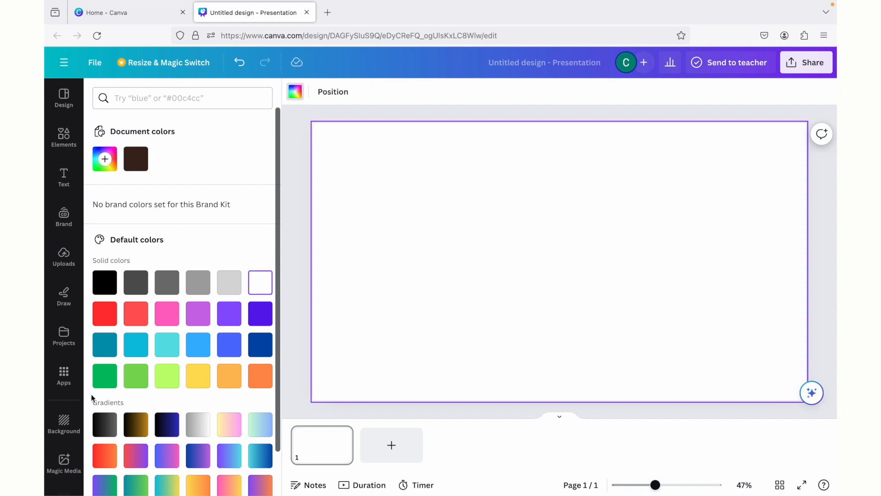
- Search the available apps for "magic media" and open Magic Media
scroll(64, 417, "down", 1)
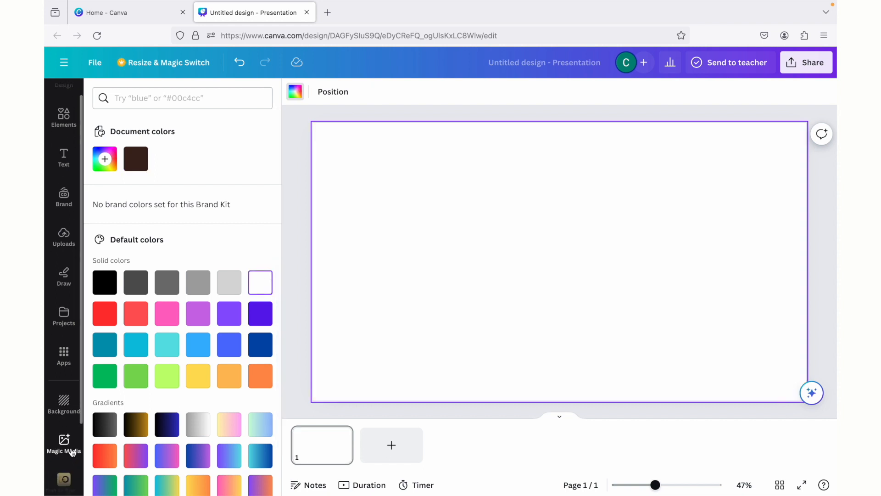
left_click(71, 454)
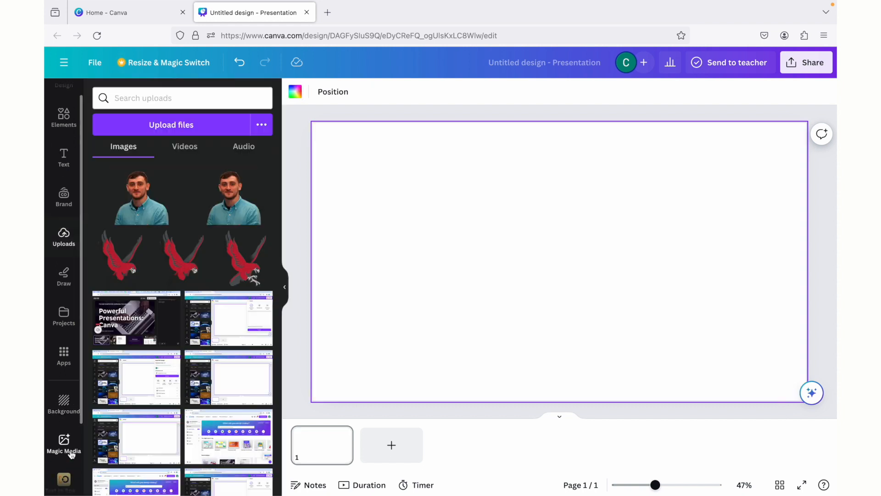
left_click(64, 354)
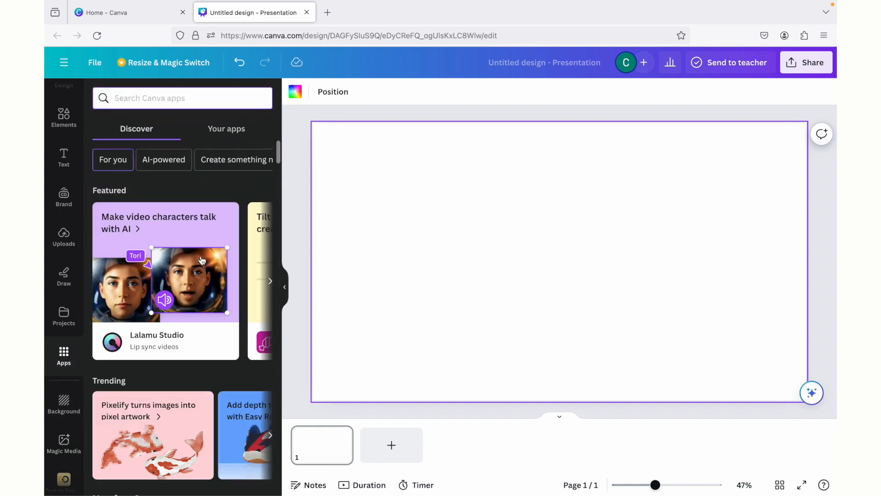
scroll(202, 257, "down", 7)
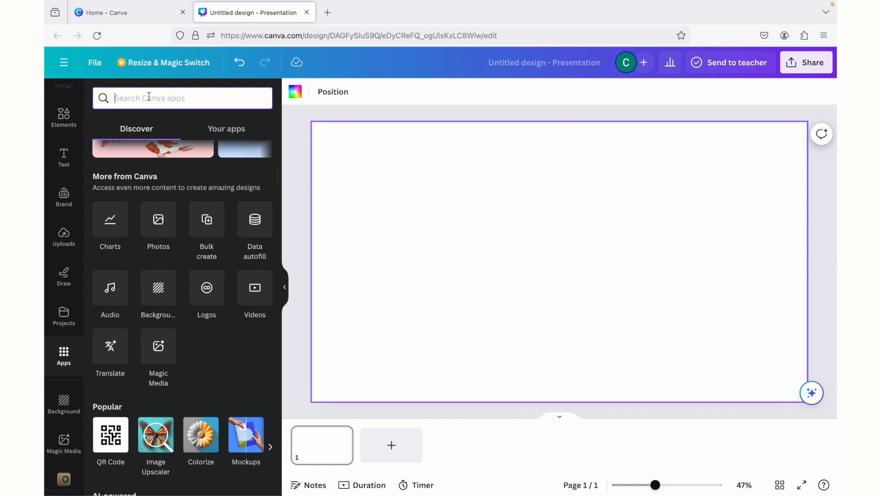
type("magic media")
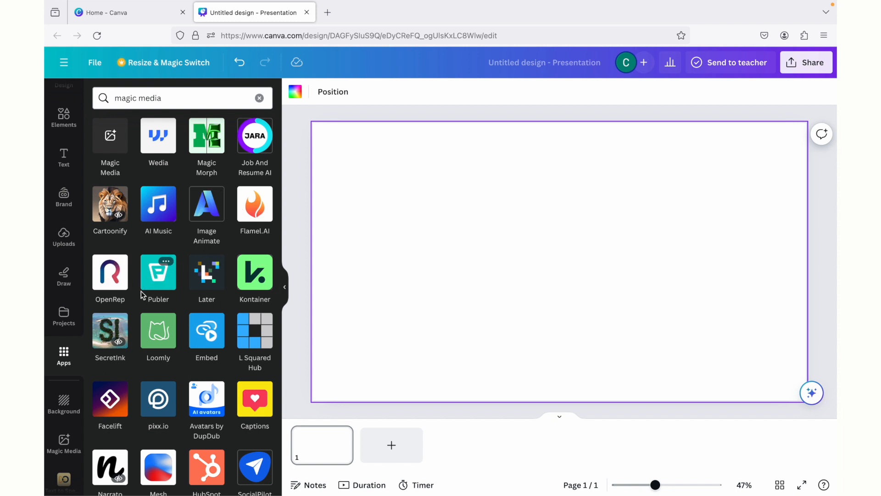
left_click(110, 141)
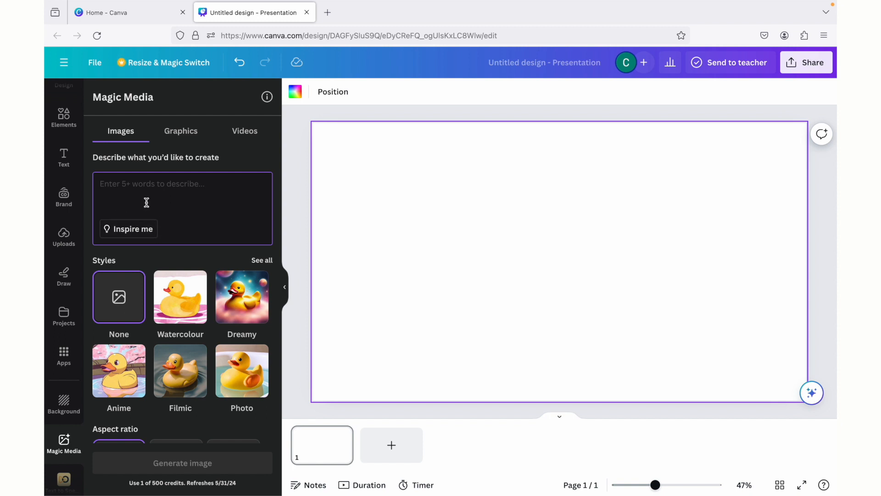
- Enter the image description "photorealistic learning technology department in montclair state university"
type("lea")
key("BackSpace")
key("BackSpace")
type("photorealisti")
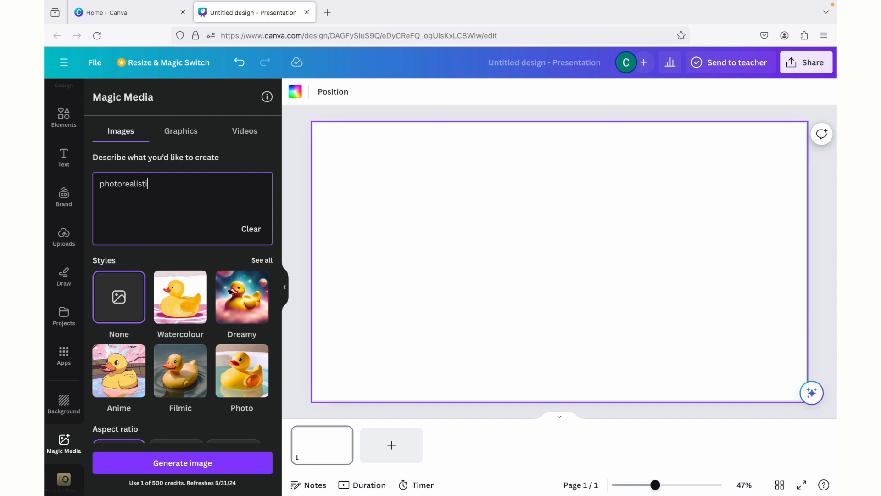
type("c learning technology department")
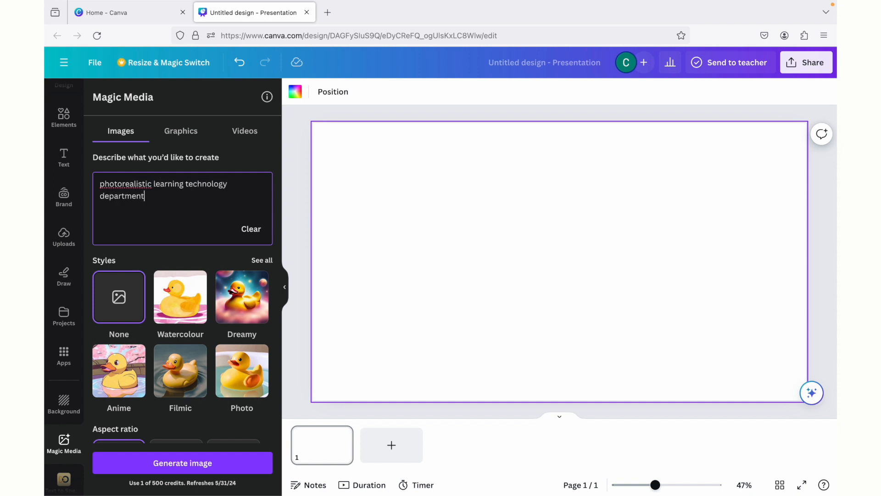
type(" in montclair state university")
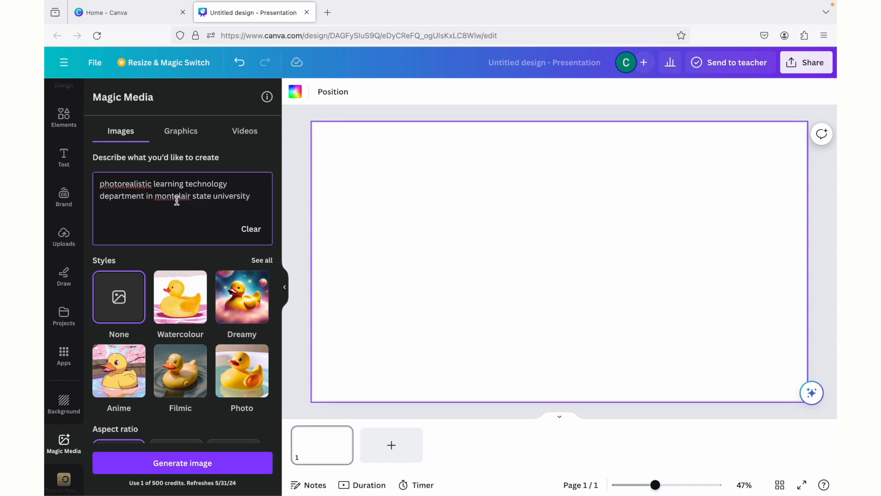
- Correct the description's first word to "photo-realistic" and generate the images
right_click(142, 180)
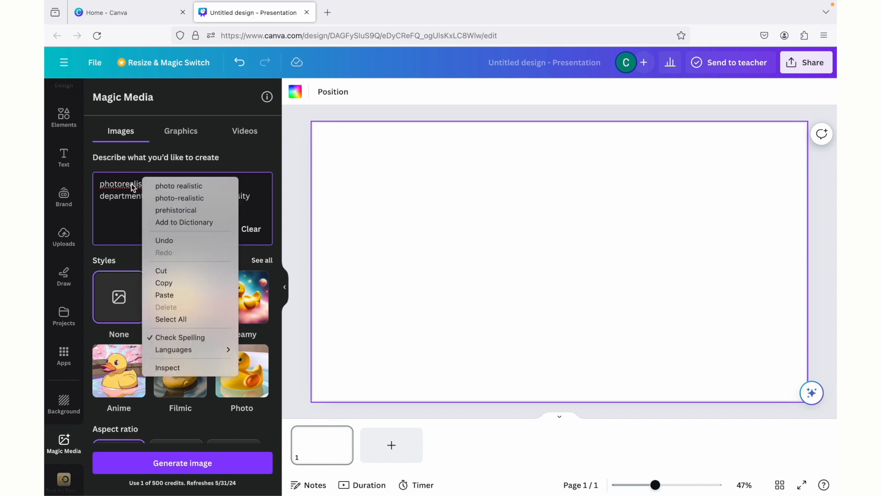
left_click(180, 198)
right_click(181, 197)
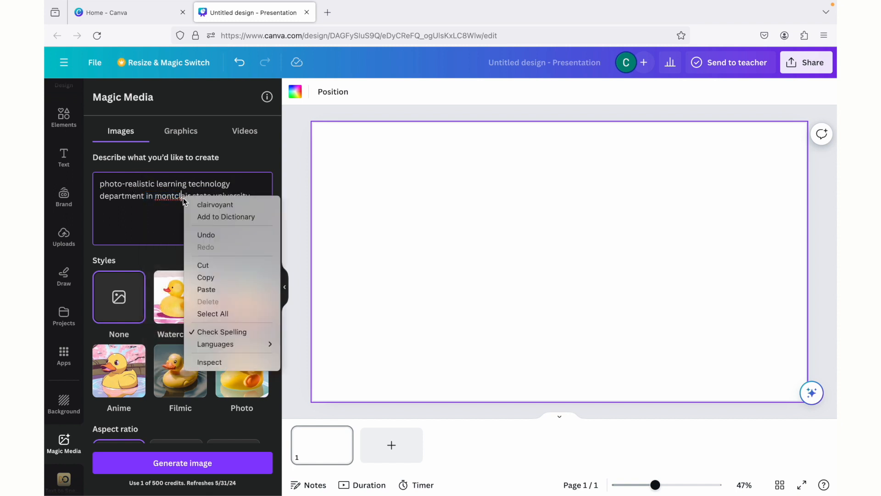
left_click(153, 213)
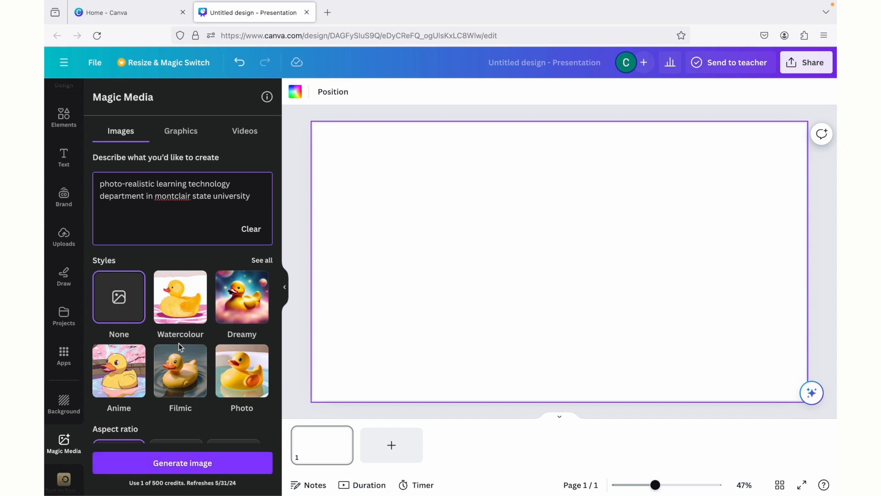
left_click(174, 464)
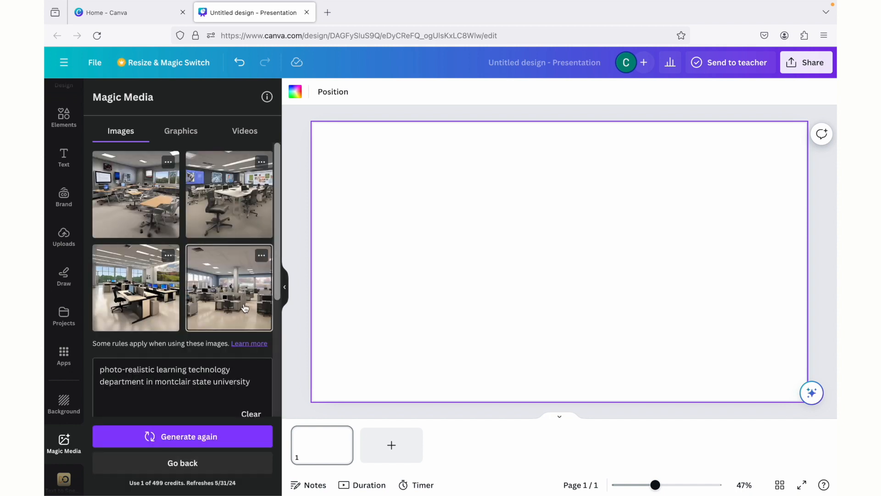
- Add the fourth generated office image to the slide and enlarge it up to the slide's top edge
scroll(243, 307, "down", 1)
scroll(227, 288, "up", 1)
left_click(227, 287)
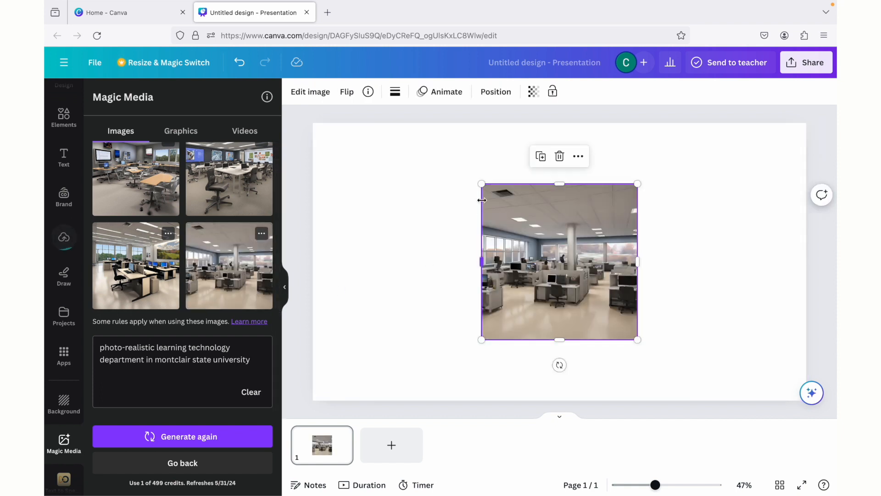
left_click_drag(481, 184, 402, 143)
- Replace the image description with "anime eagle flying over a mountain with snakes and frogs" and generate new images
left_click_drag(252, 360, 87, 340)
key("BackSpace")
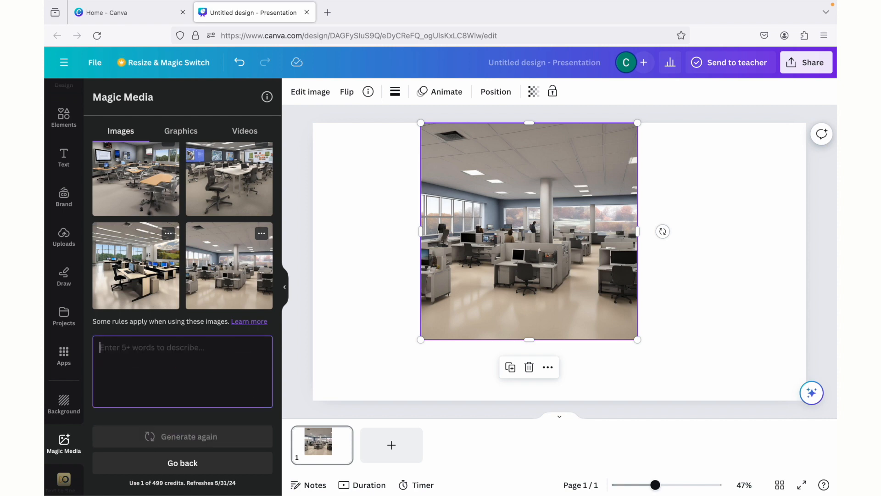
type("m")
key("BackSpace")
type("a")
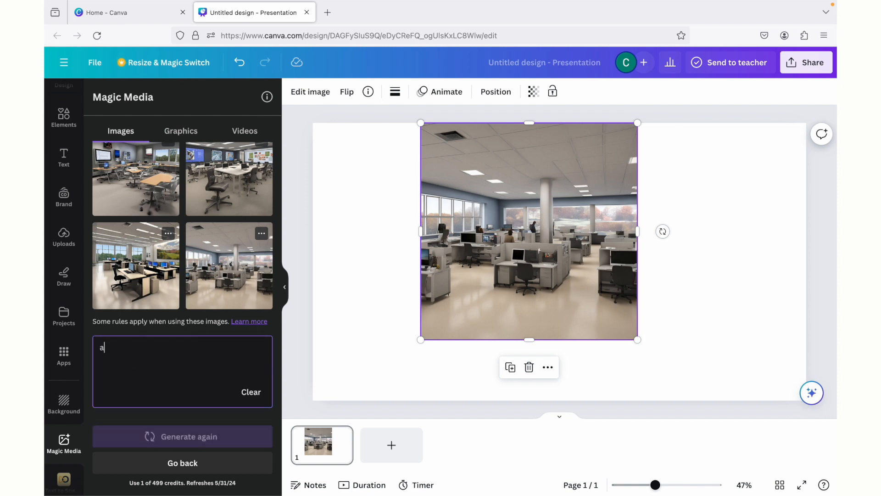
type("nime eagle fly")
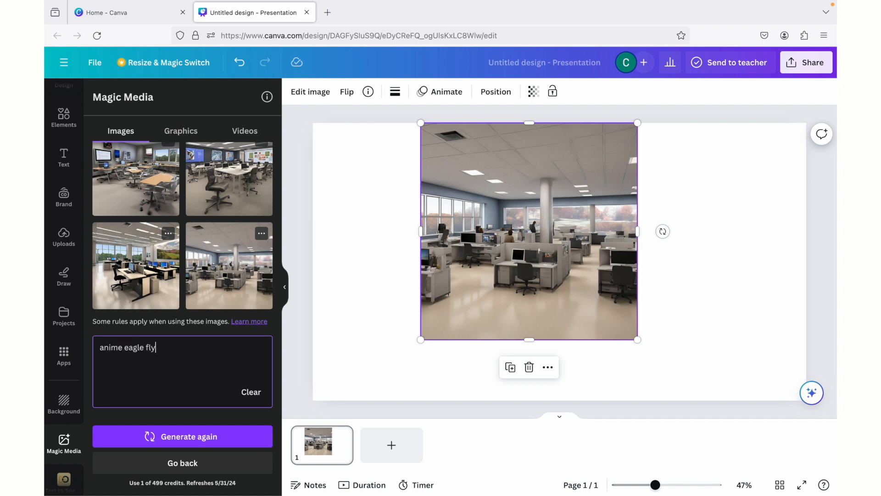
type("ing over a mountain with sn")
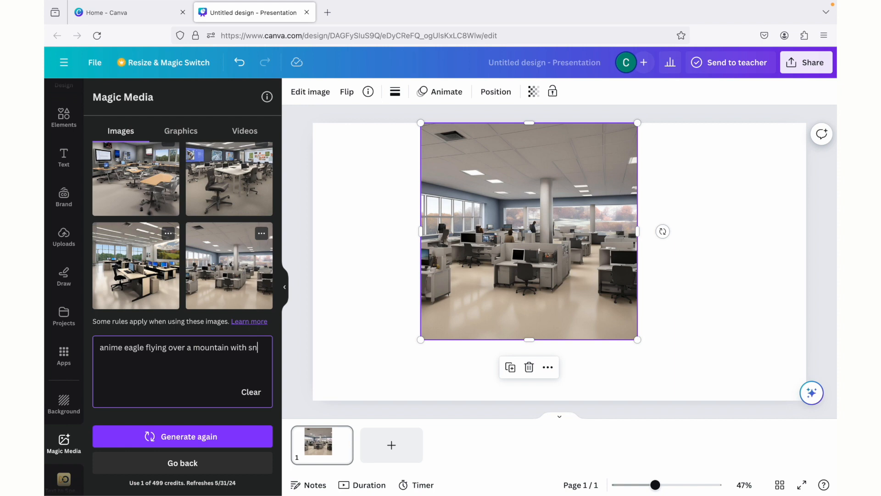
type("akes")
type(" and")
type(" frogs")
key("Return")
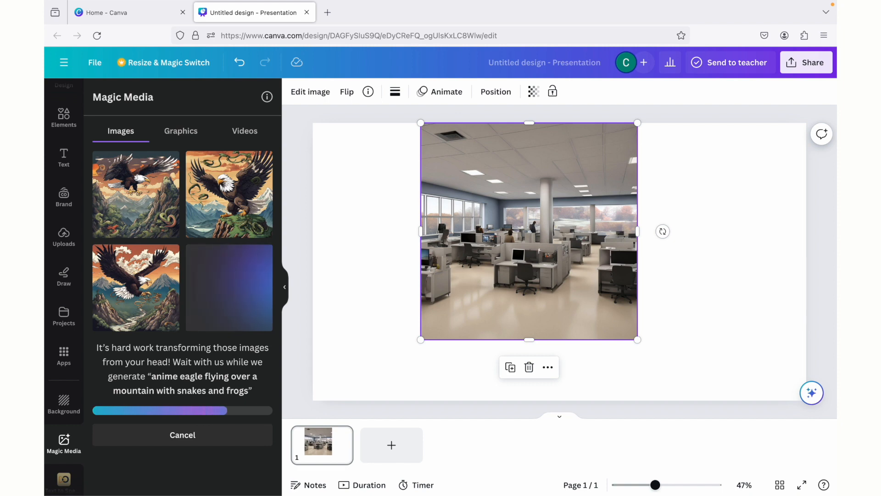
- Add the second generated eagle image to the slide and delete the office image behind it
left_click(229, 195)
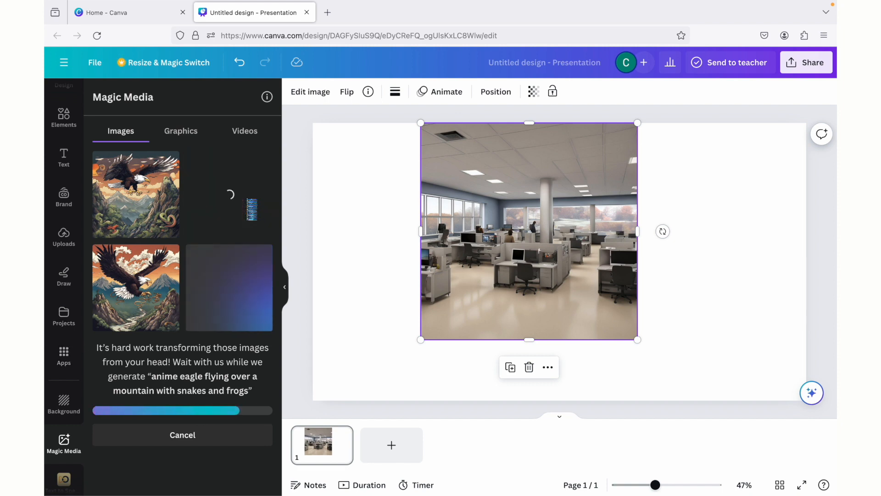
left_click(469, 277)
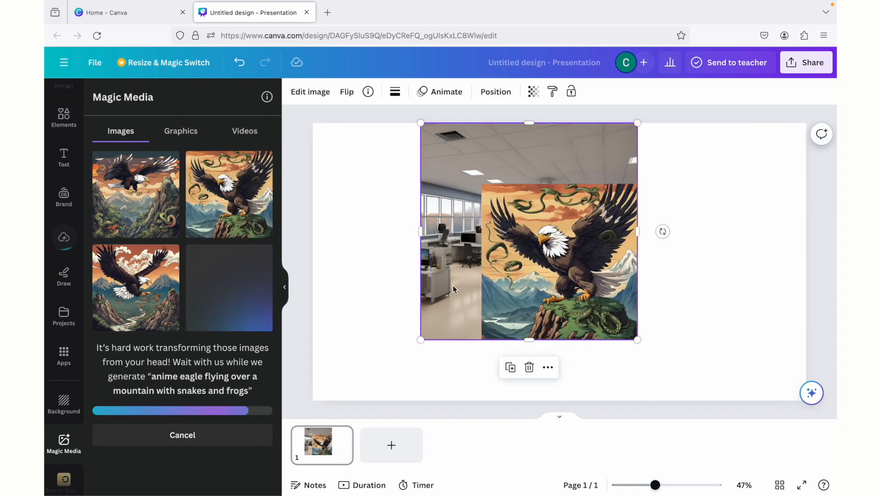
left_click(528, 369)
left_click(510, 294)
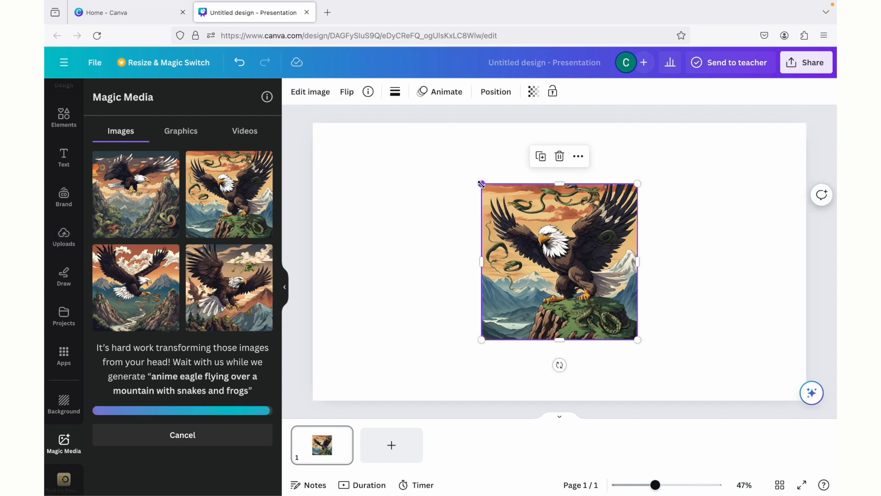
- Enlarge the eagle image until it fills the full height of the slide
left_click_drag(481, 183, 415, 133)
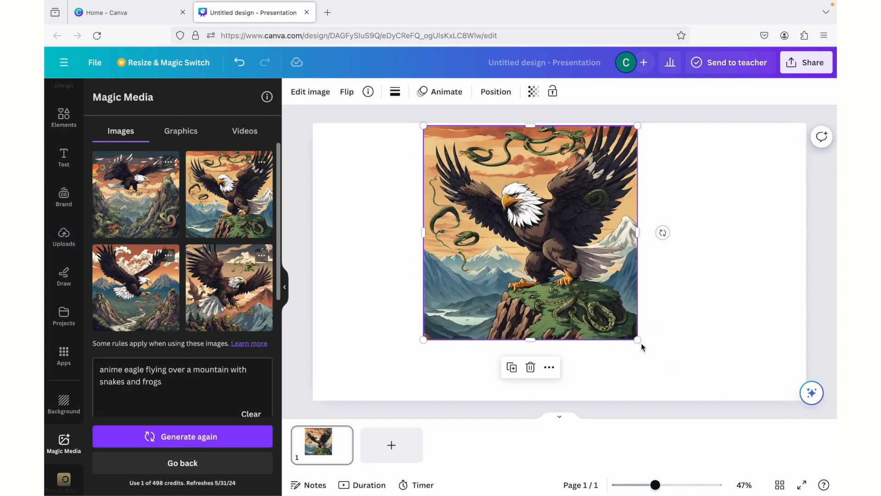
left_click_drag(639, 341, 701, 400)
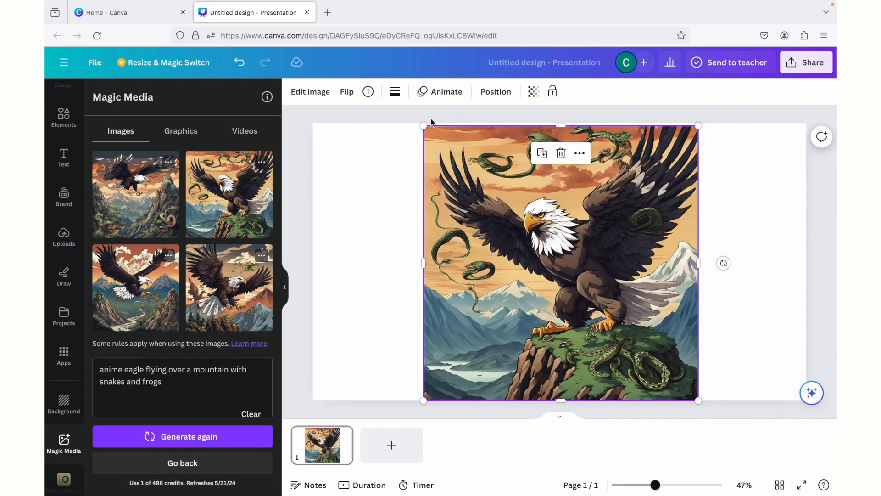
left_click_drag(423, 125, 422, 123)
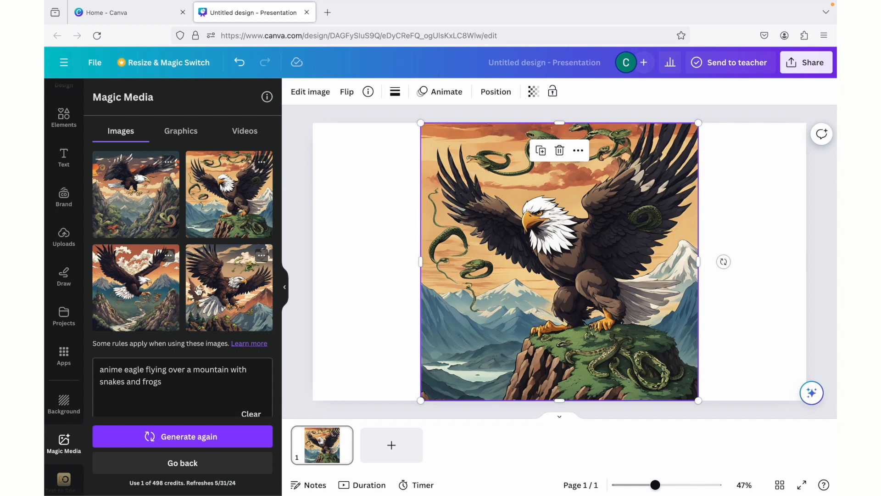
- Add the fourth generated eagle image to the slide and delete the larger eagle image behind it
left_click(228, 289)
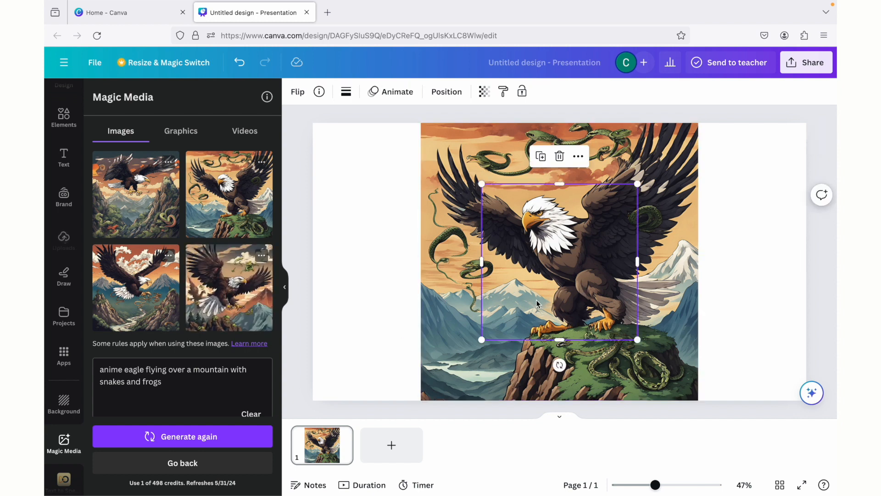
left_click(443, 207)
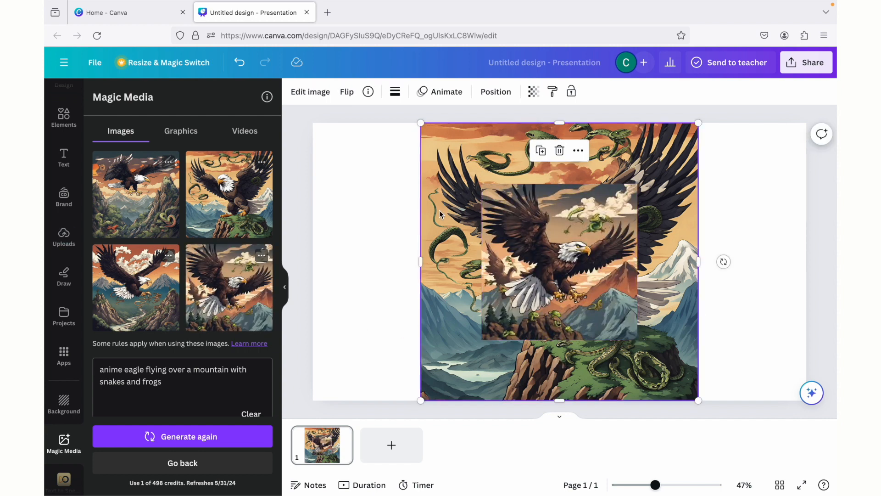
left_click(559, 150)
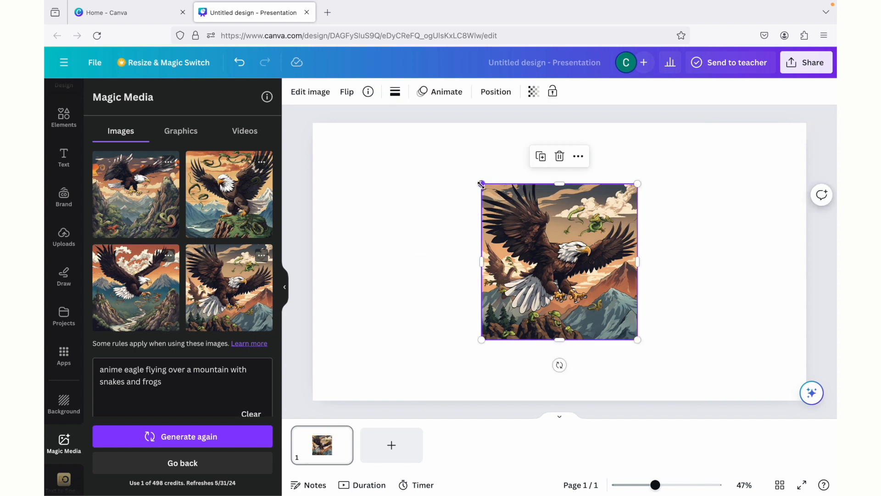
- Enlarge the eagle image from its upper-left and lower-right corners until it covers nearly the full height of the slide
left_click_drag(482, 184, 423, 130)
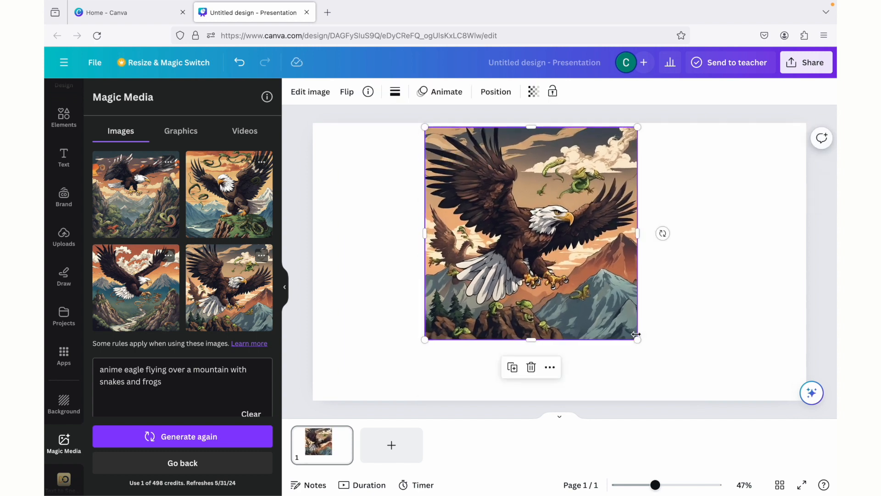
left_click_drag(637, 340, 693, 407)
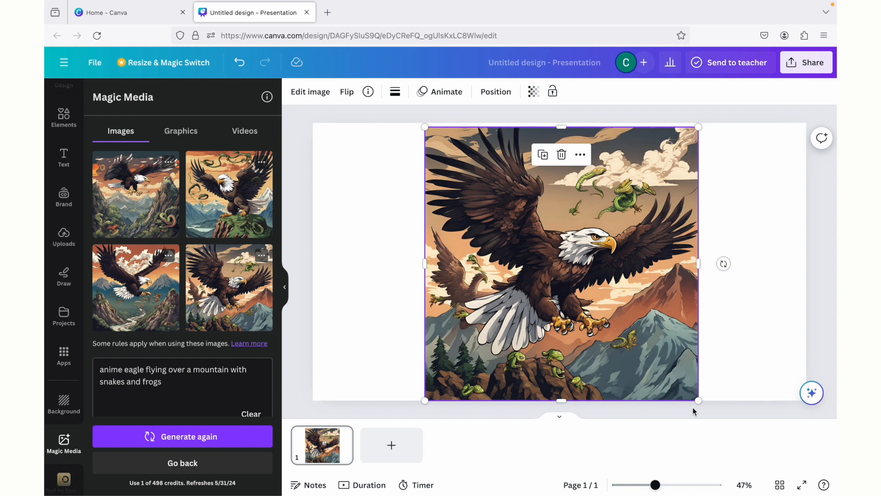
- Open the ADP Center website at adpcenter.org in a new browser tab
left_click(327, 12)
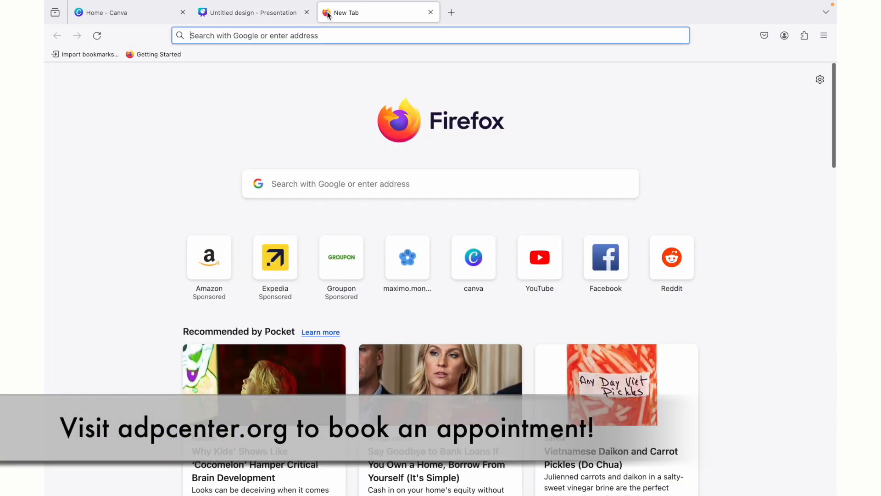
type("adpcenter.o")
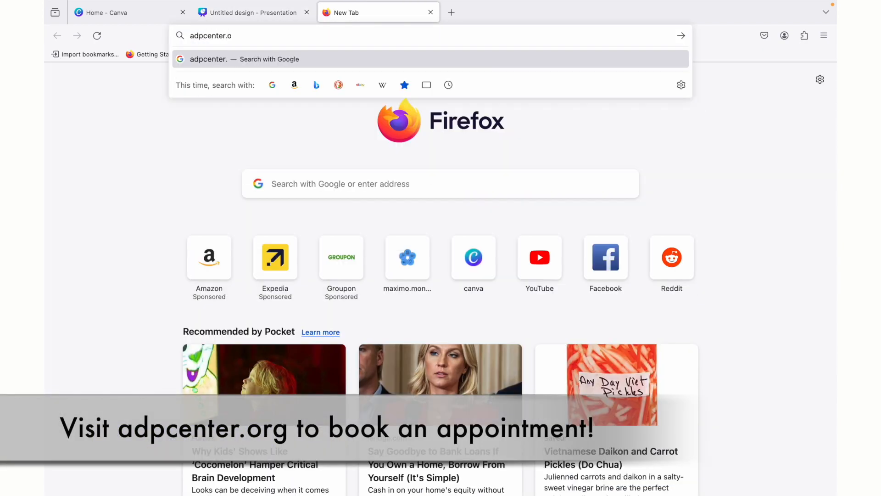
type("rg")
key("Return")
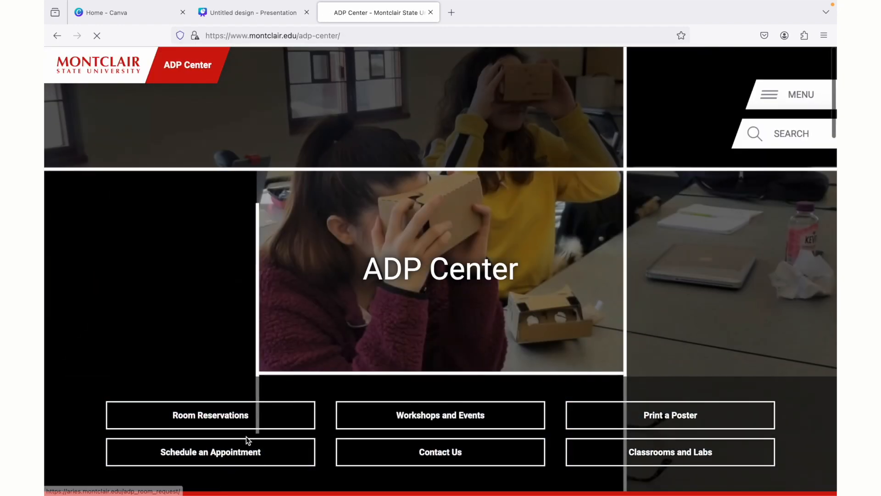
- View the ADP Center's appointment scheduling page, and close it to return to the Canva presentation
left_click(246, 451)
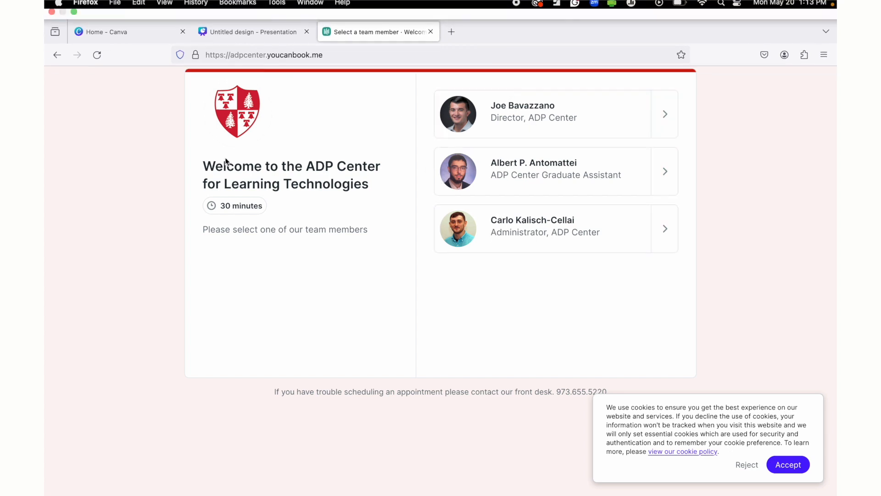
mouse_move(412, 4)
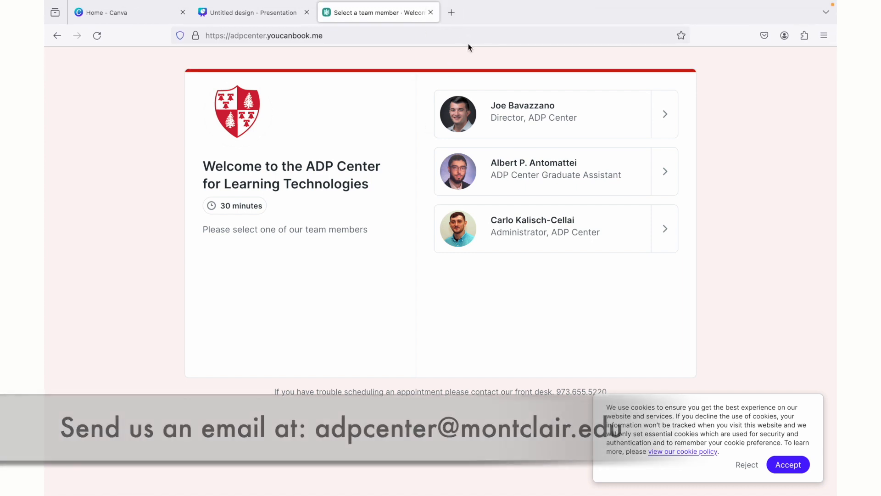
left_click(431, 12)
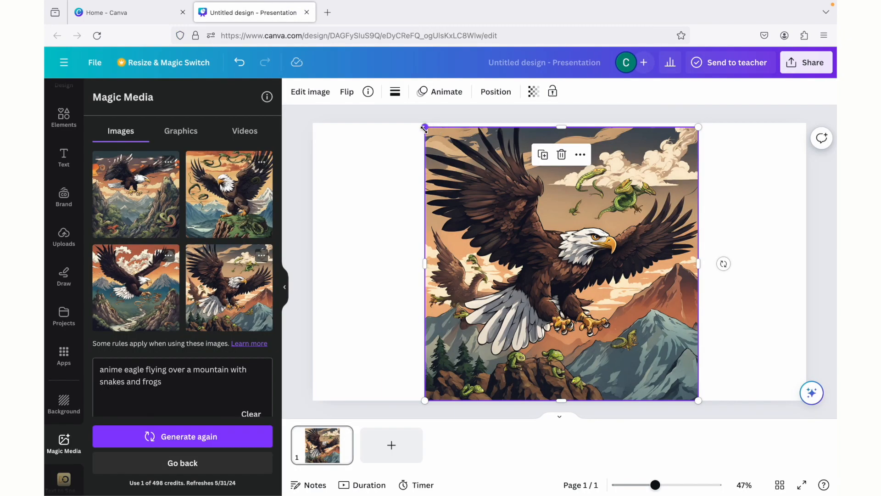
- Stretch the eagle image's upper-left corner slightly outward to meet the slide's top edge
left_click_drag(423, 129, 420, 123)
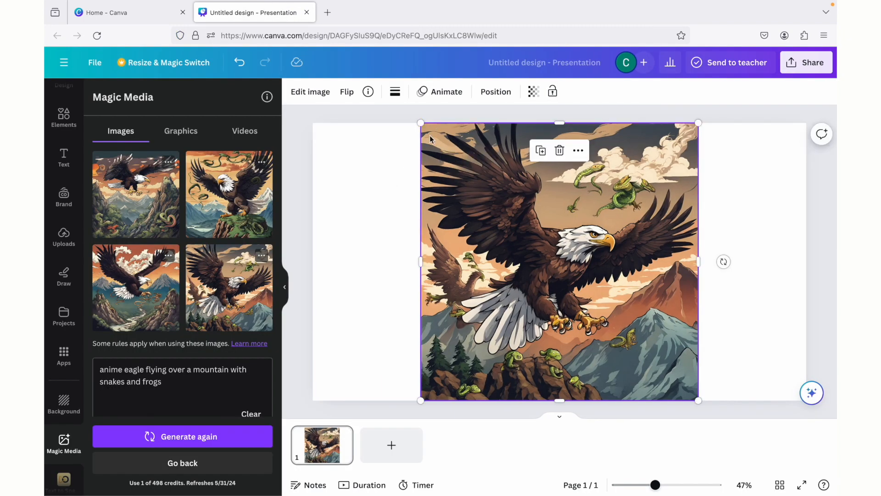